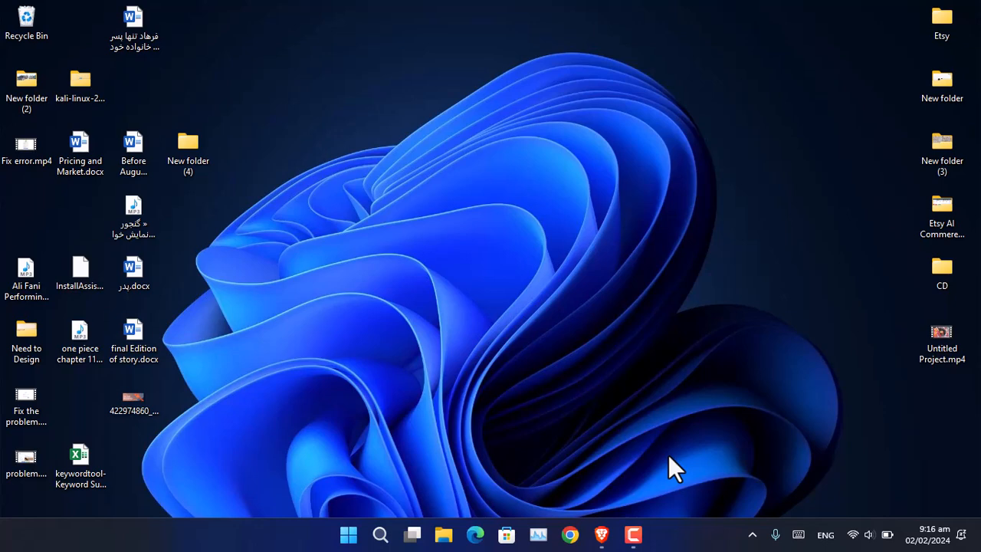
Switch to the Brave browser and look at the Google search results for "download VMware player"
left_click(601, 534)
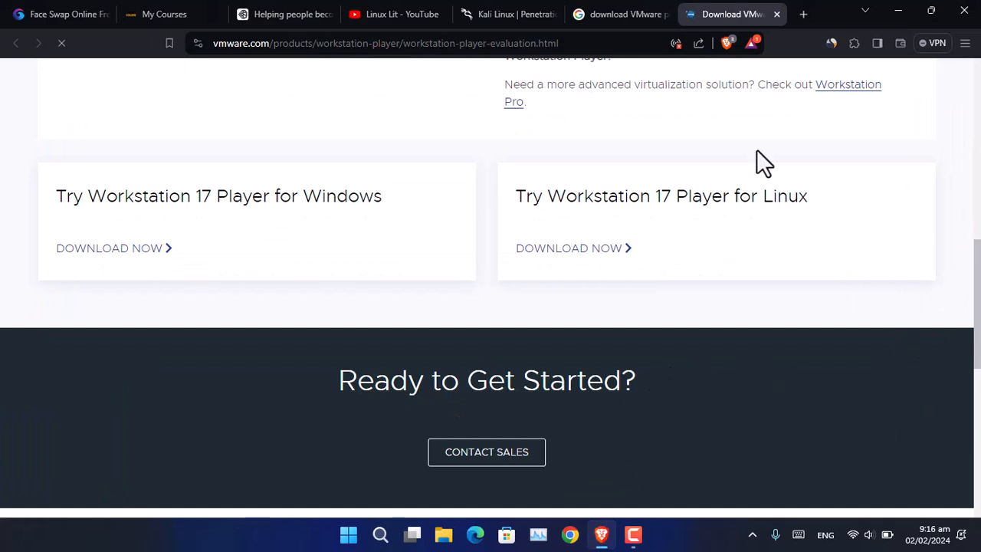
left_click(613, 15)
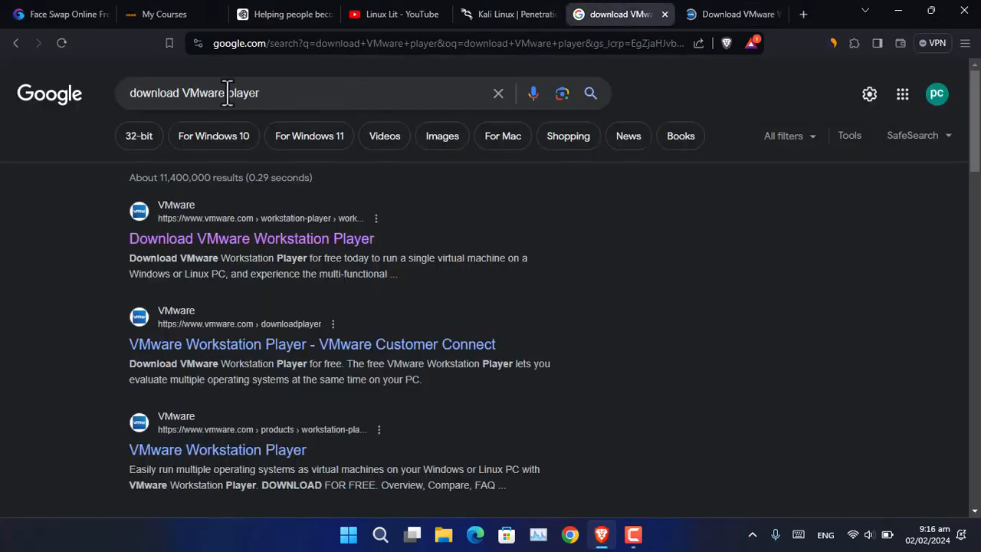
left_click(330, 92)
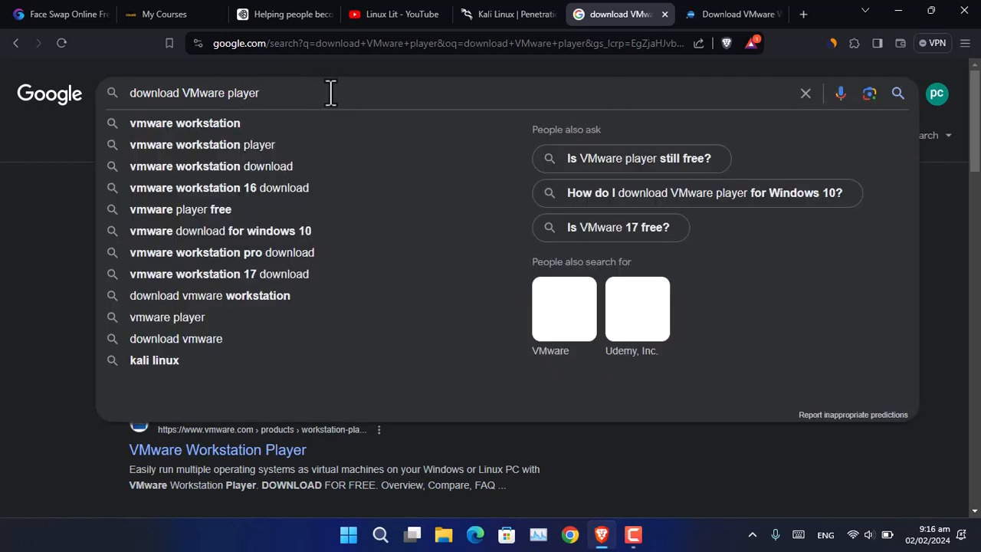
left_click(23, 249)
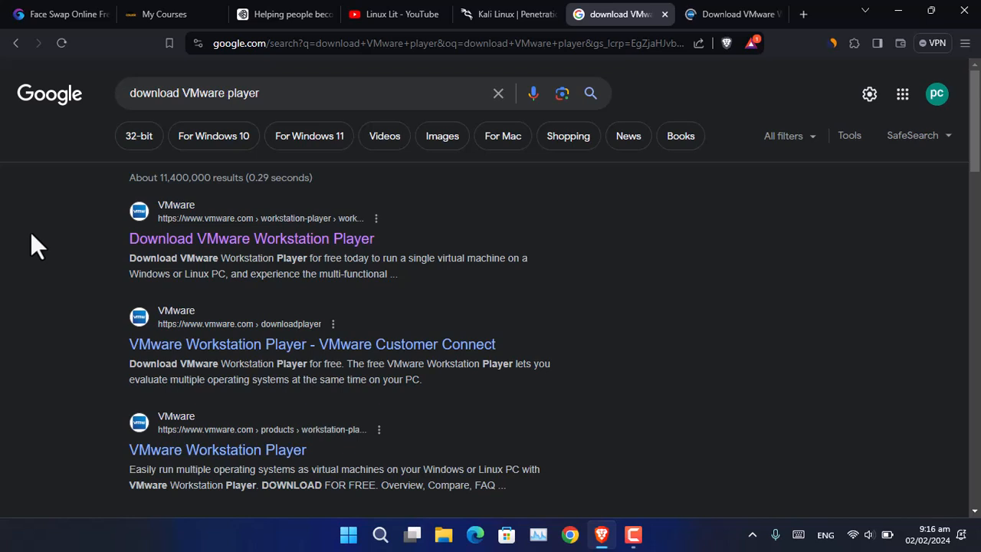
triple_click(179, 95)
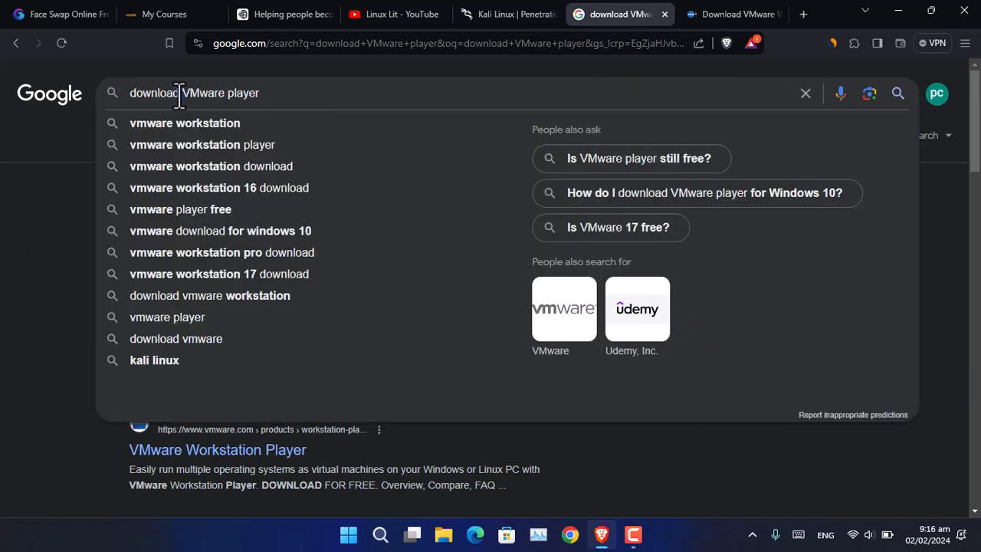
left_click(3, 320)
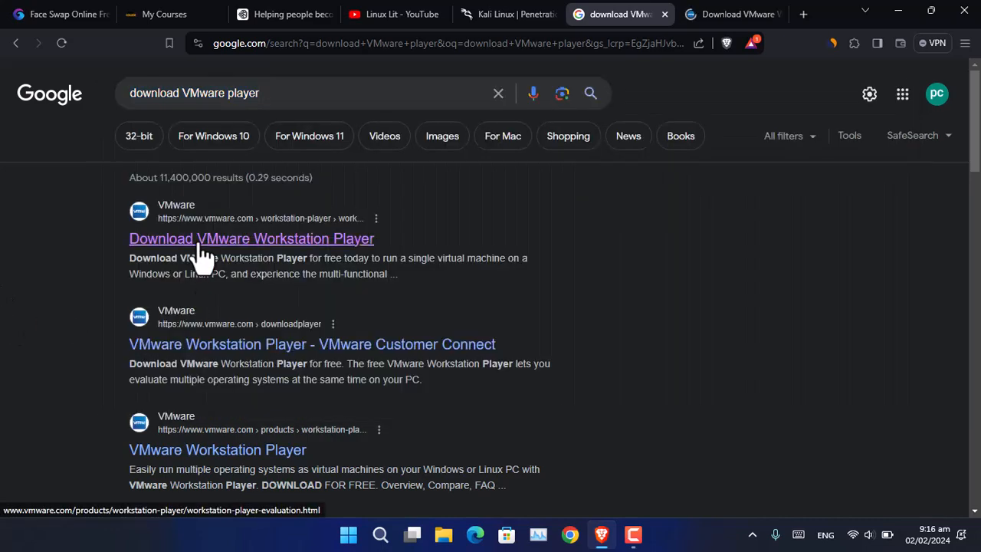
Try the Workstation 17 Player for Windows download from the VMware page, choosing to resume the existing file, and cancel it
left_click(730, 3)
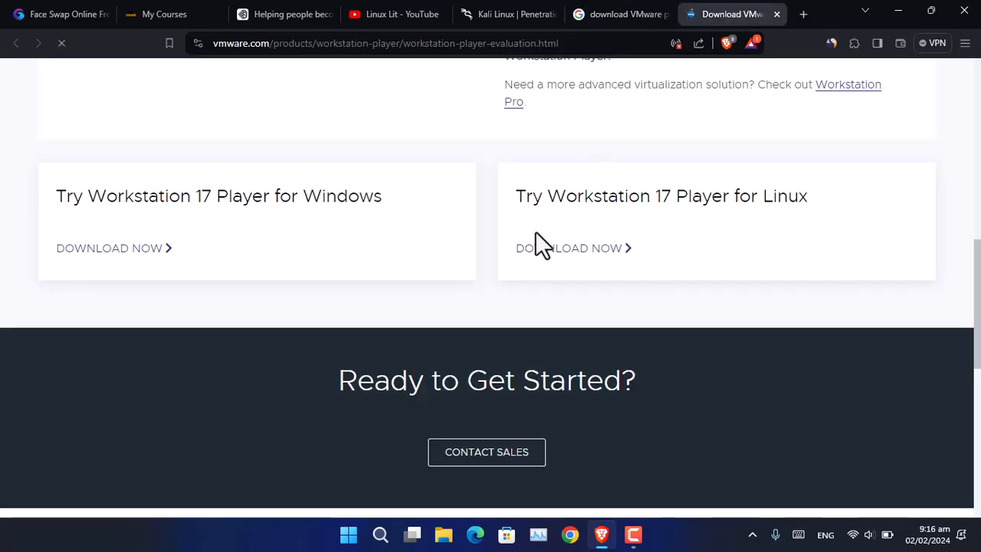
scroll(526, 263, "down", 10)
scroll(494, 284, "up", 5)
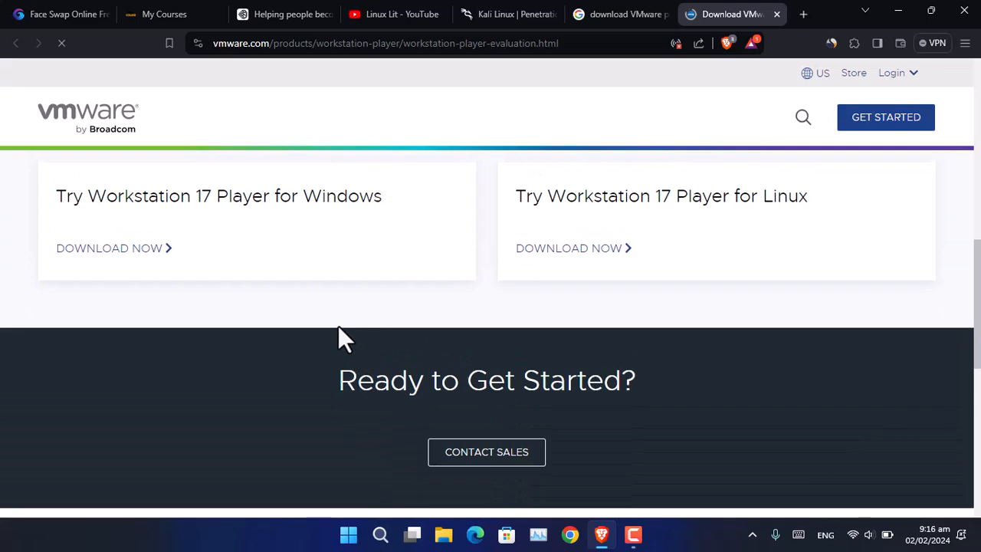
left_click(134, 250)
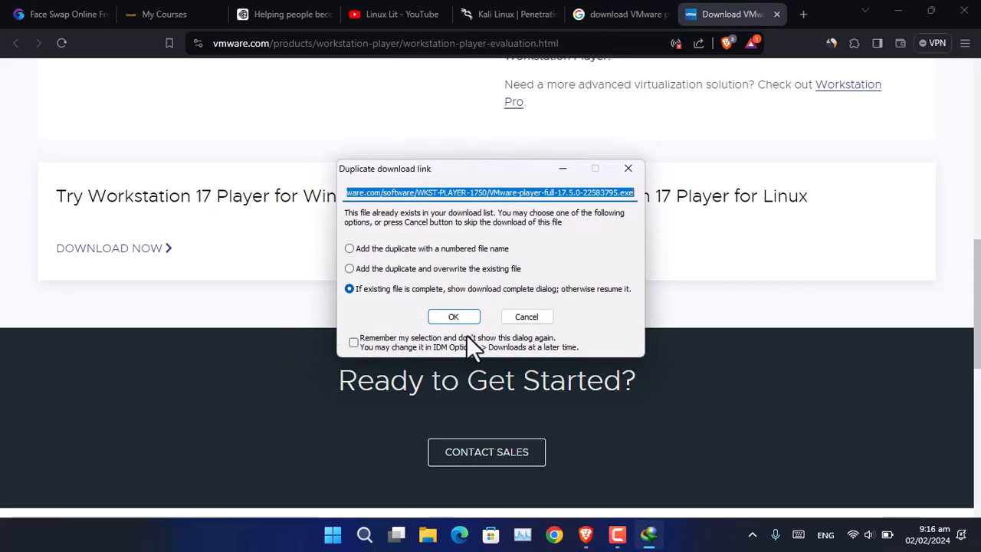
left_click(464, 314)
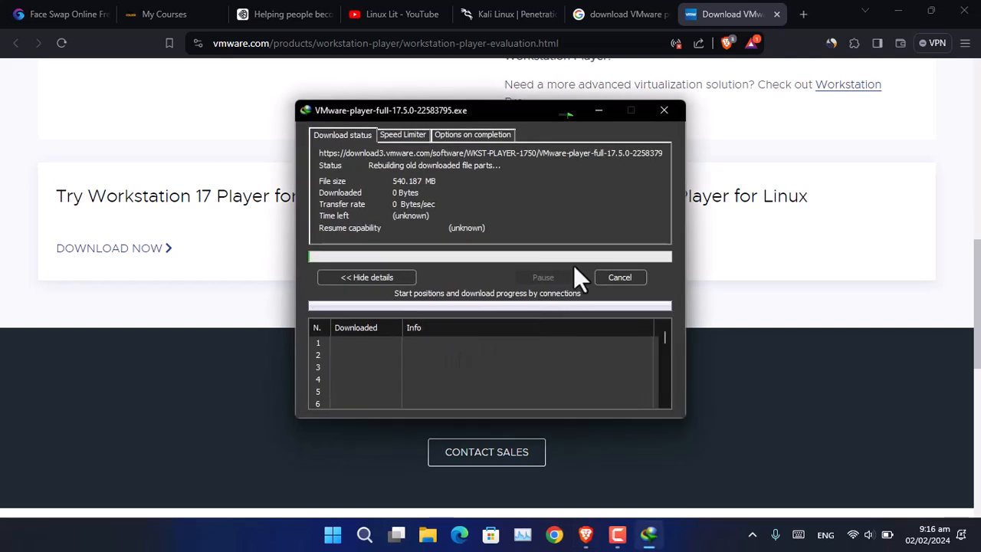
left_click(620, 278)
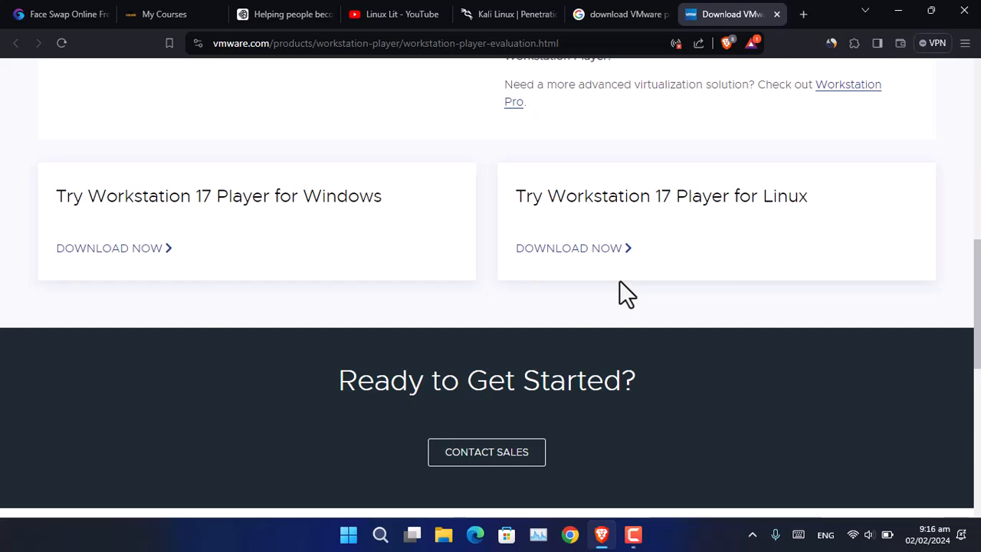
Go to the Kali website's download page and view the pre-built virtual machine images
left_click(502, 13)
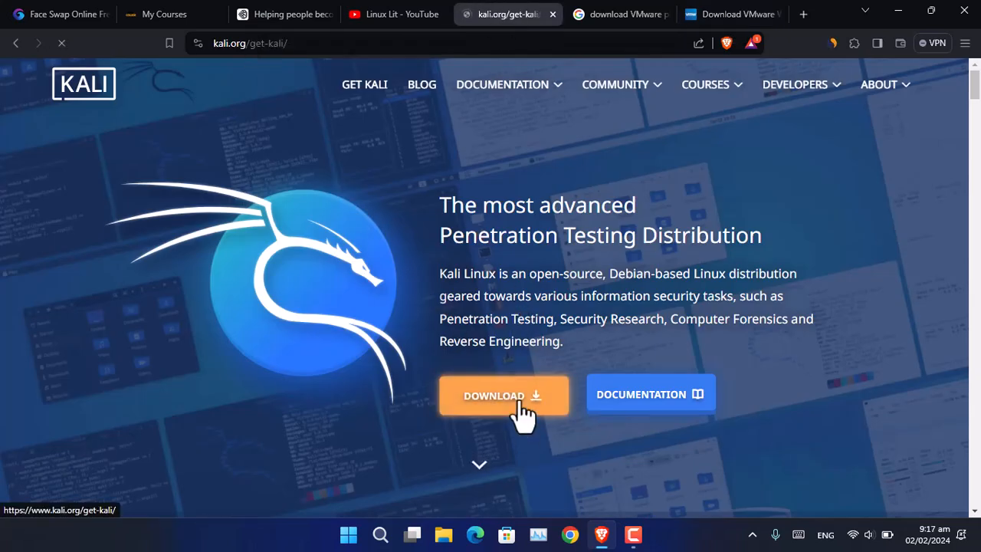
left_click(520, 402)
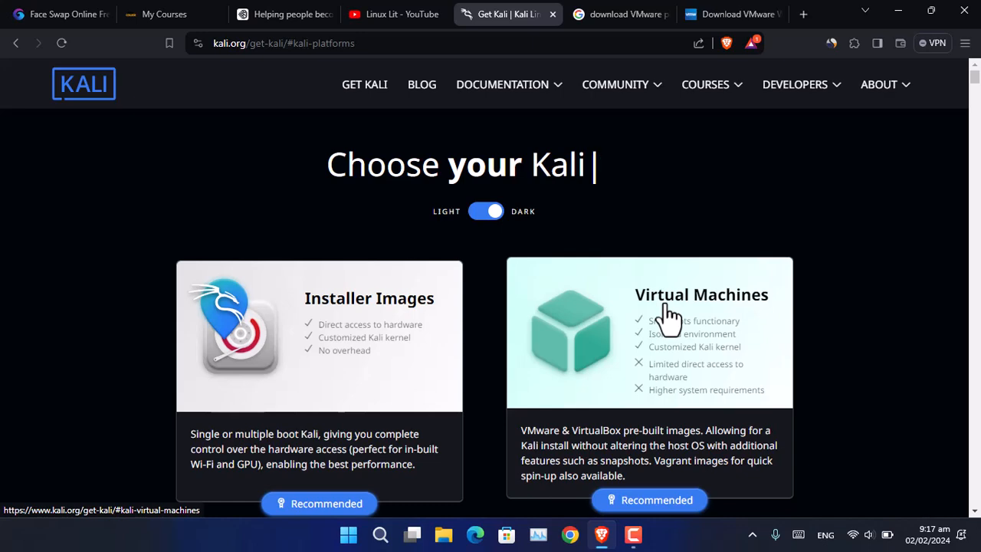
left_click(665, 306)
scroll(565, 325, "down", 3)
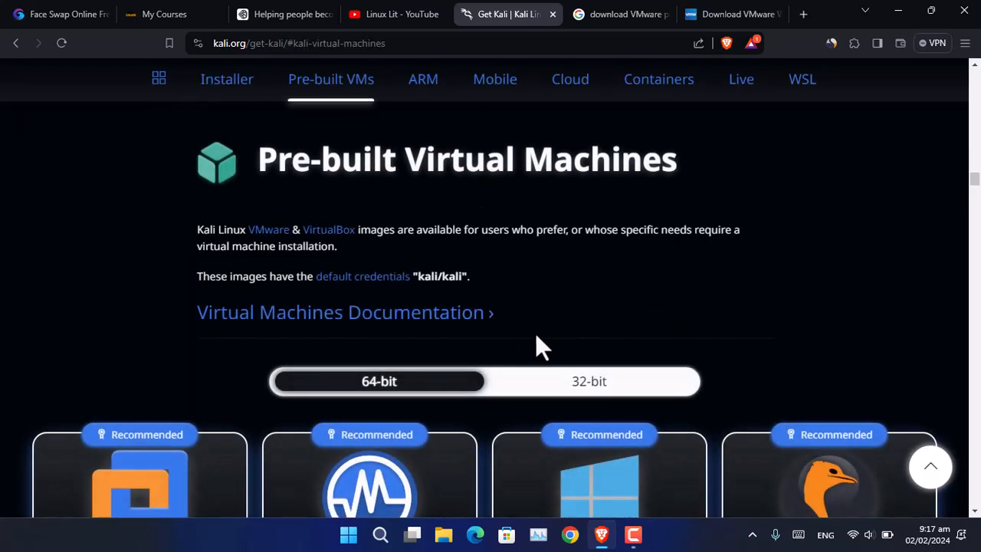
scroll(513, 337, "down", 1)
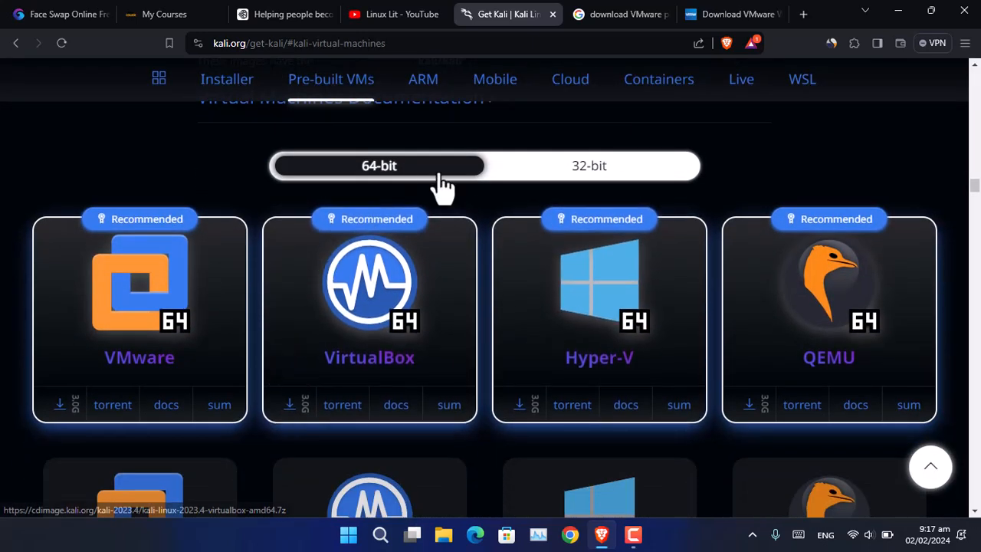
Try the download of the recommended 64-bit VMware image of Kali Linux and cancel it in the download dialog
scroll(444, 279, "up", 1)
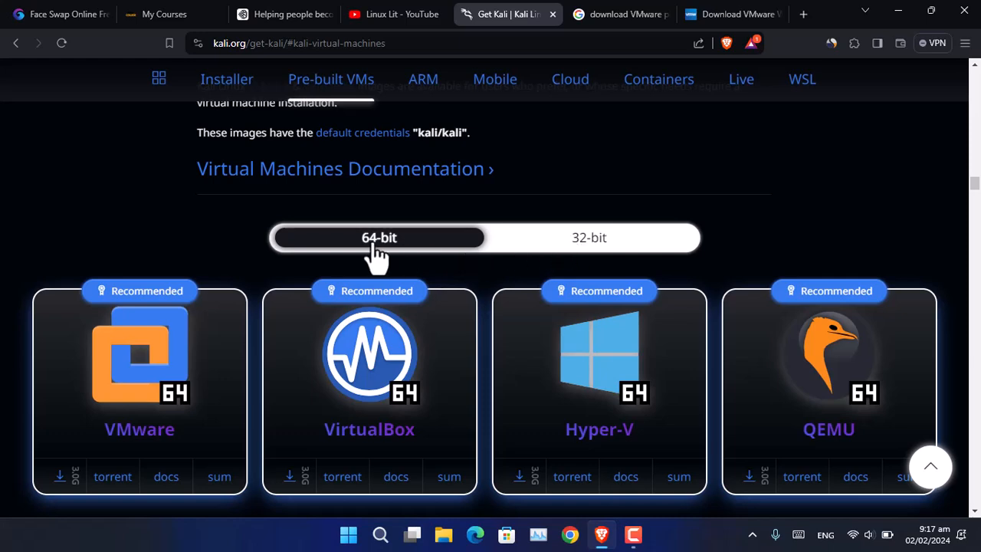
scroll(225, 350, "down", 2)
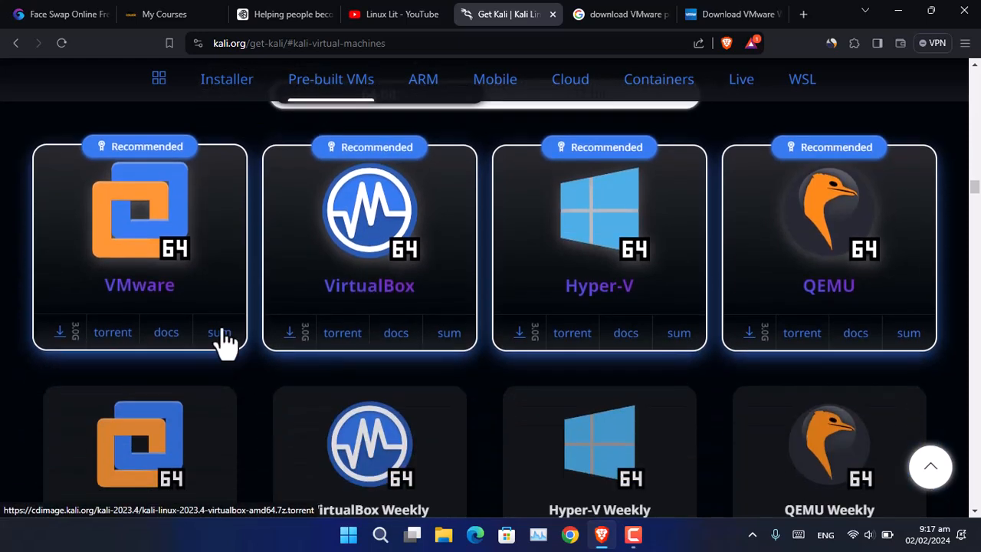
scroll(228, 335, "up", 1)
scroll(138, 337, "up", 1)
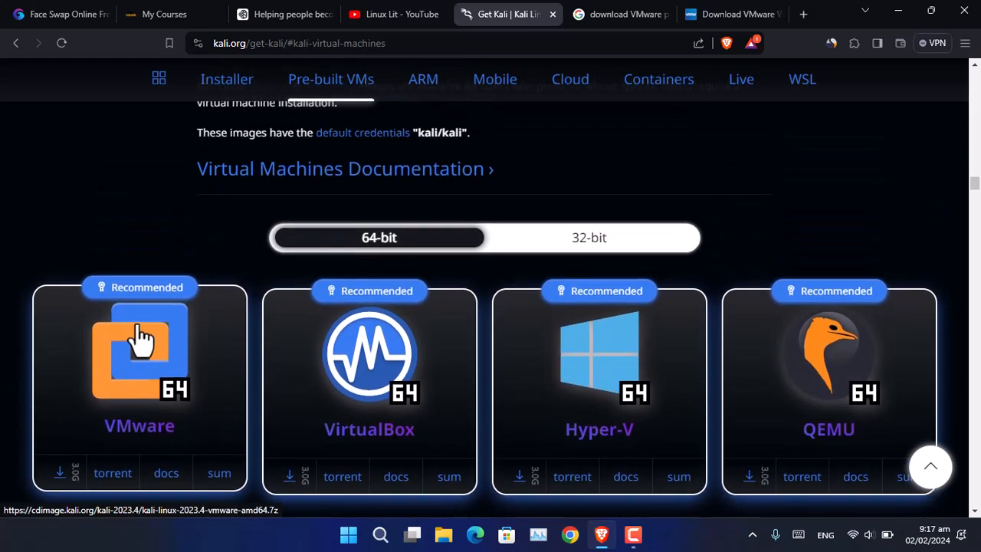
left_click(153, 388)
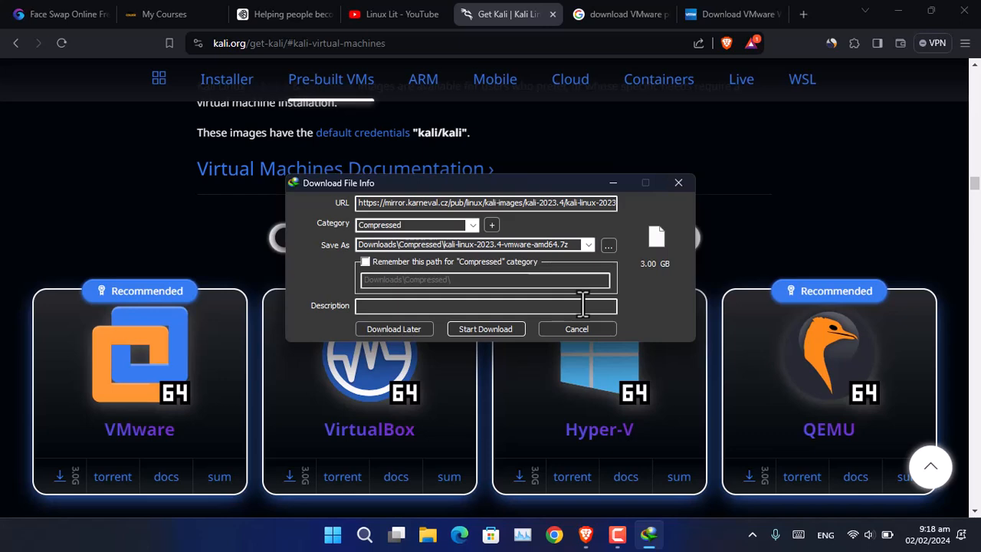
left_click(581, 330)
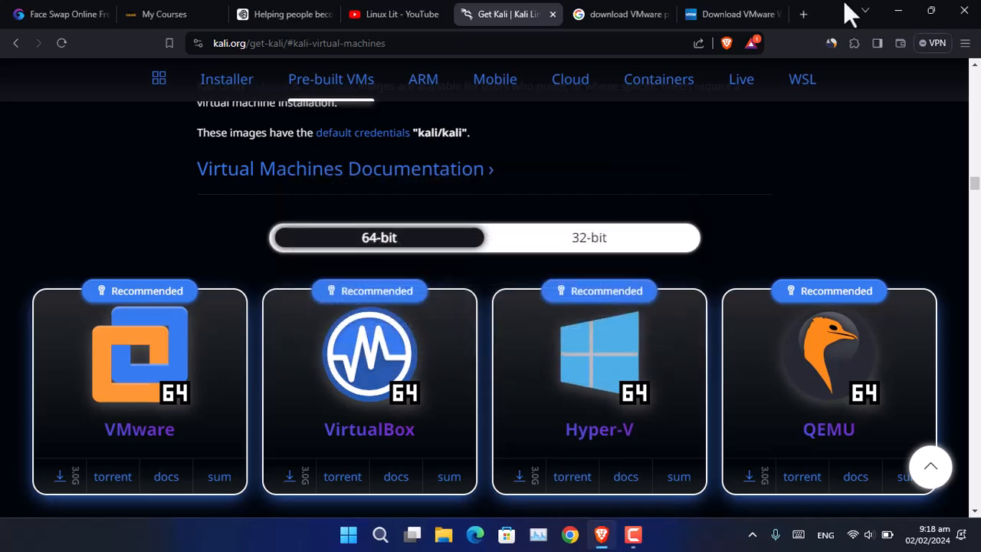
Extract kali-linux-2023.4-vmware-amd64.7z with WinRAR in place inside New folder (4) on the desktop, and close the folder
left_click(898, 11)
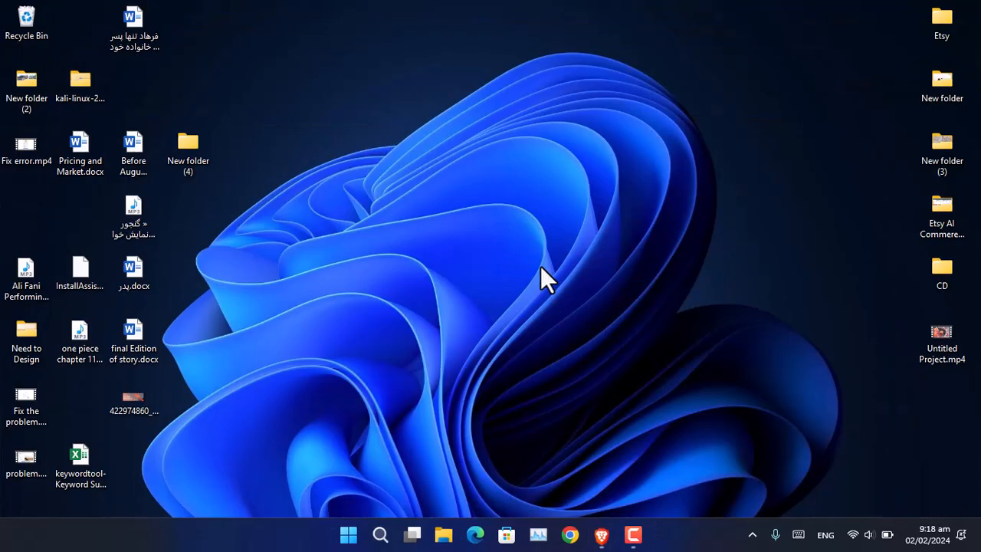
double_click(191, 139)
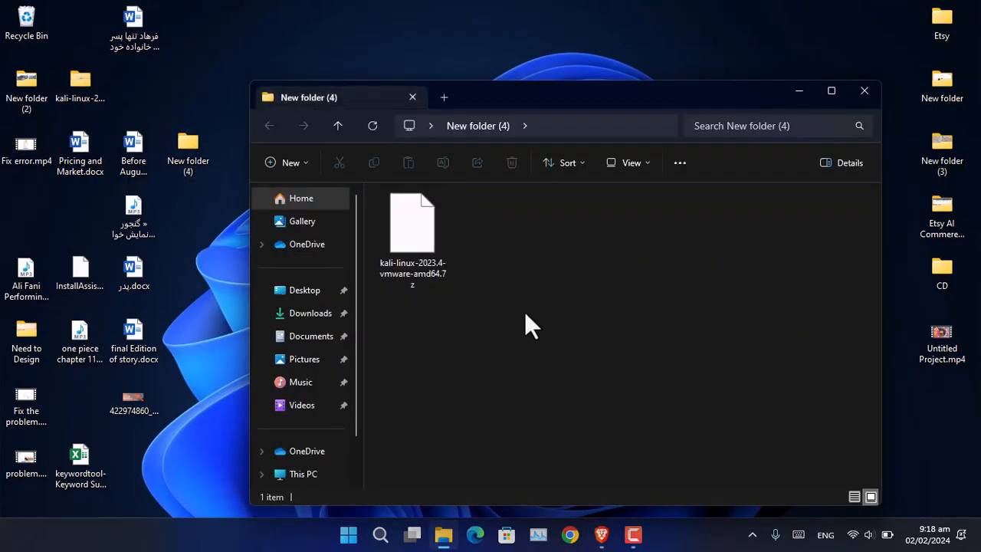
left_click(416, 239)
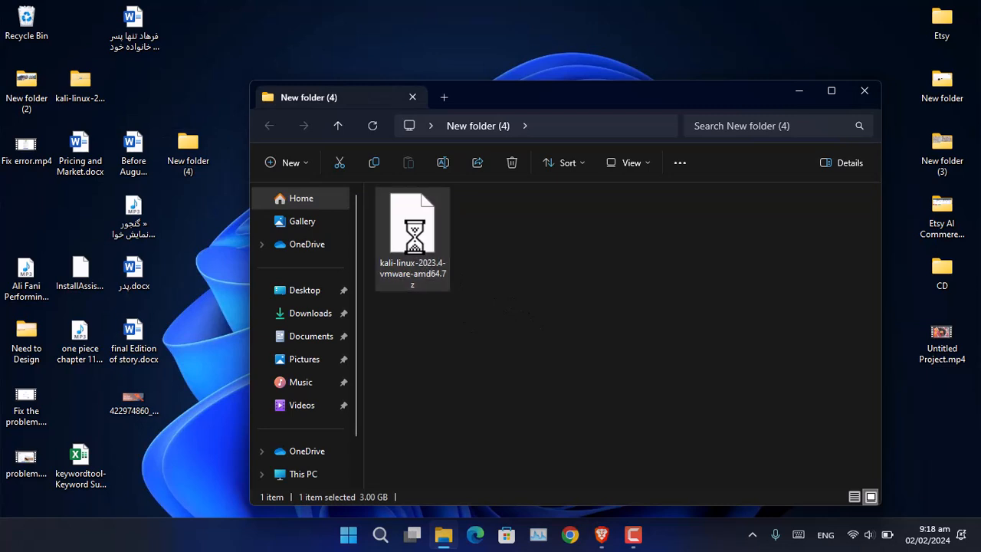
right_click(411, 269)
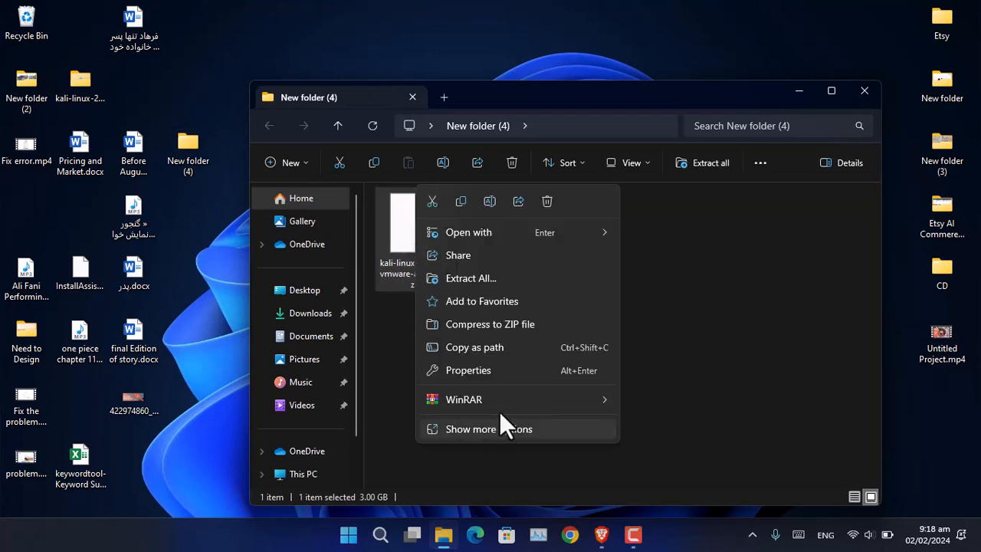
mouse_move(502, 406)
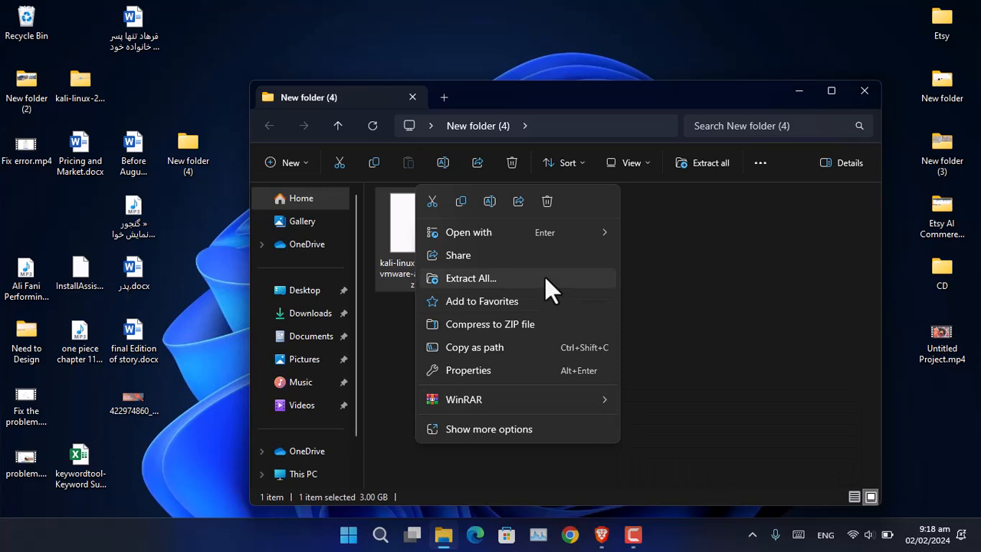
mouse_move(534, 406)
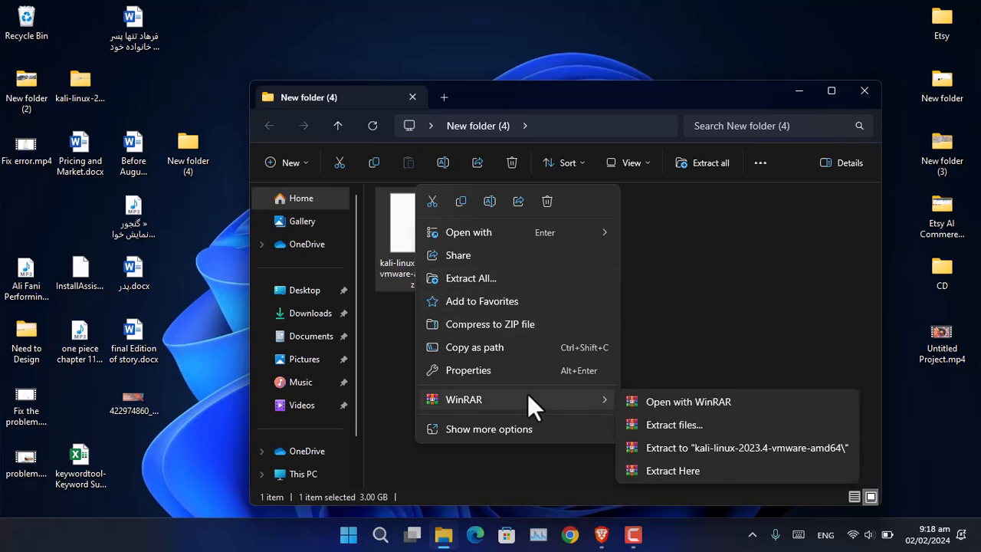
left_click(702, 471)
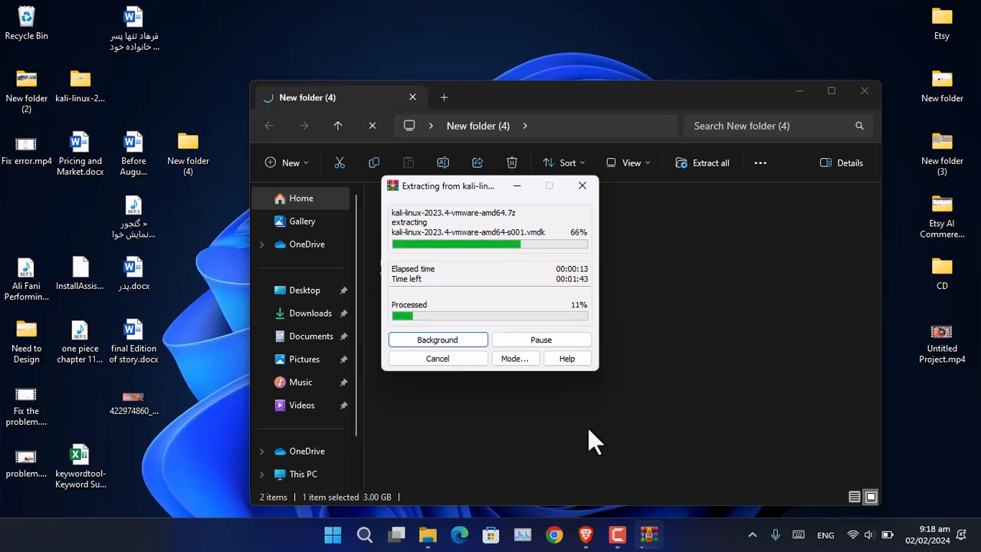
left_click(864, 91)
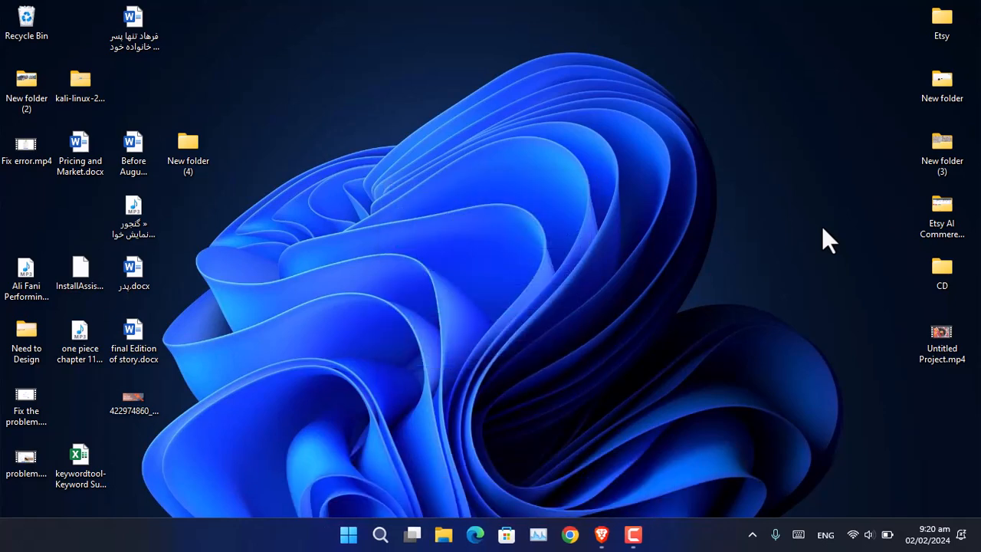
Search Windows for "vmware", launch VMware Workstation 17 Player and maximize its window
left_click(379, 536)
type("vmware")
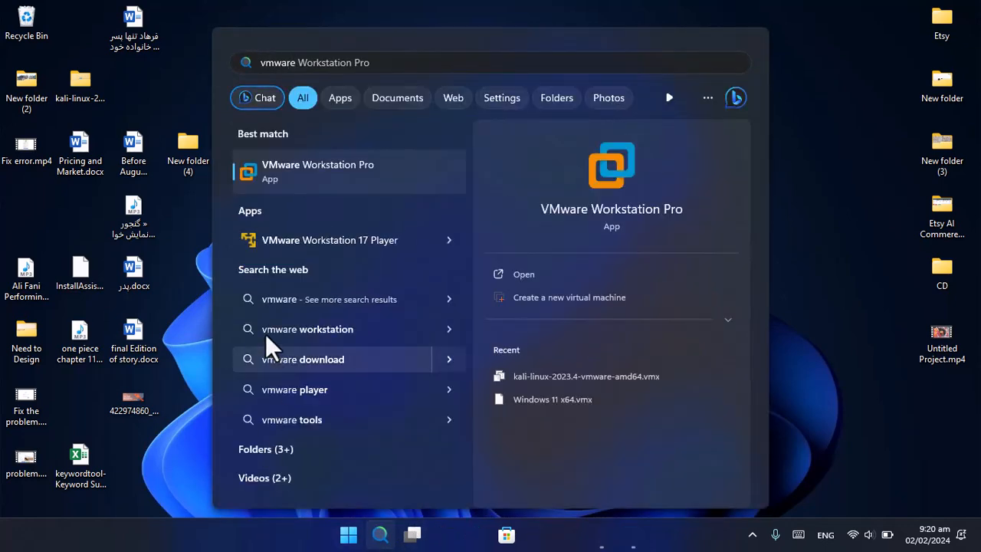
left_click(339, 245)
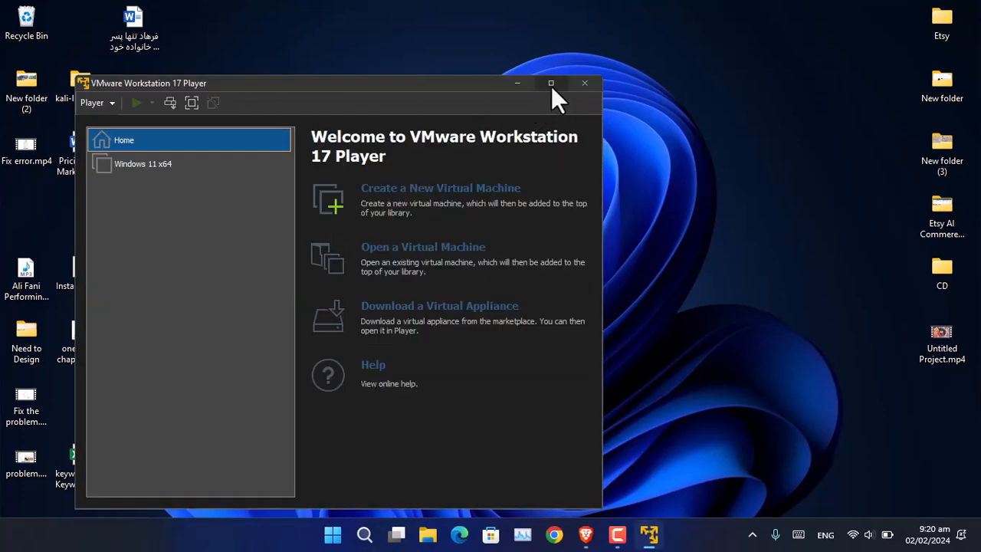
left_click(551, 85)
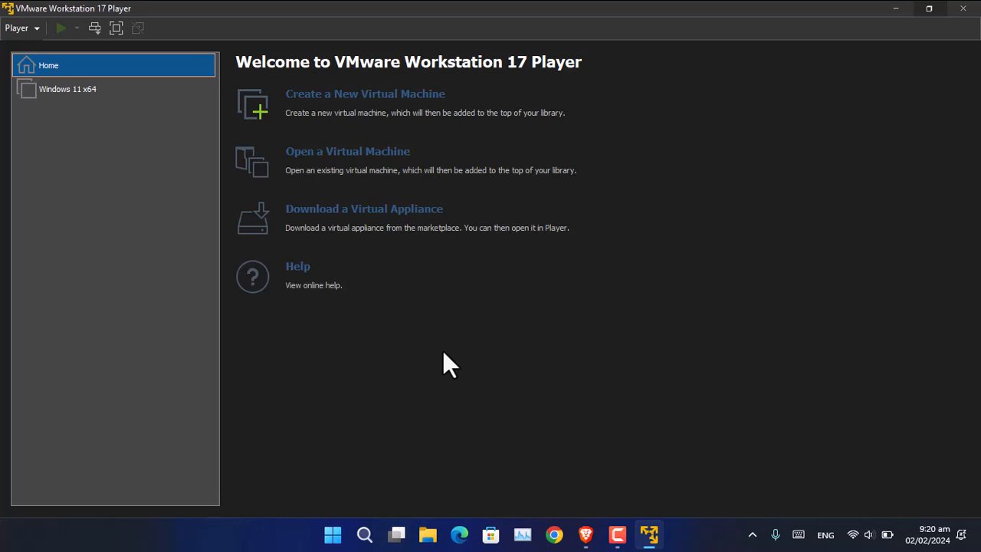
Open the existing virtual machine kali-linux-2023.4-vmware-amd64.vmx from the extracted Kali folder inside New folder (4) on the desktop
left_click(324, 157)
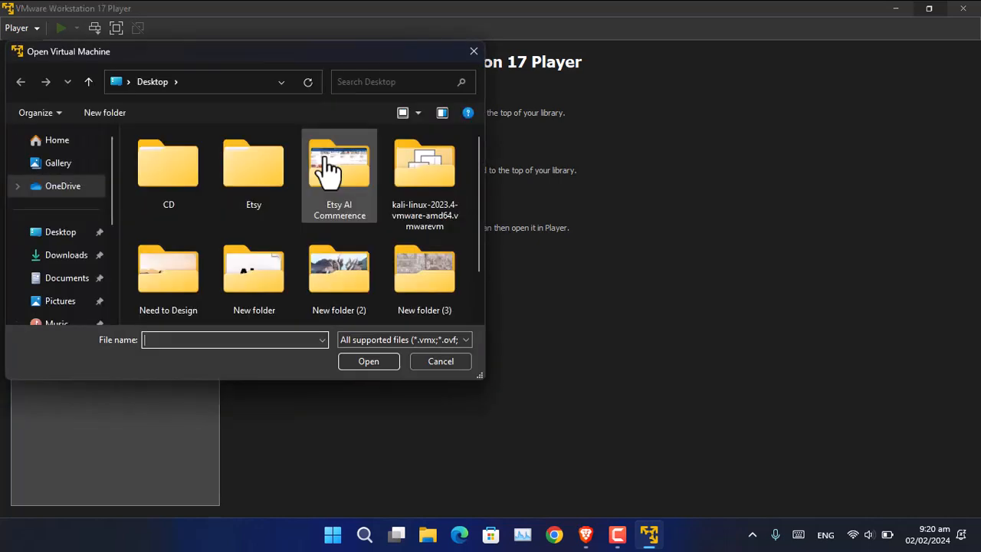
scroll(427, 298, "down", 2)
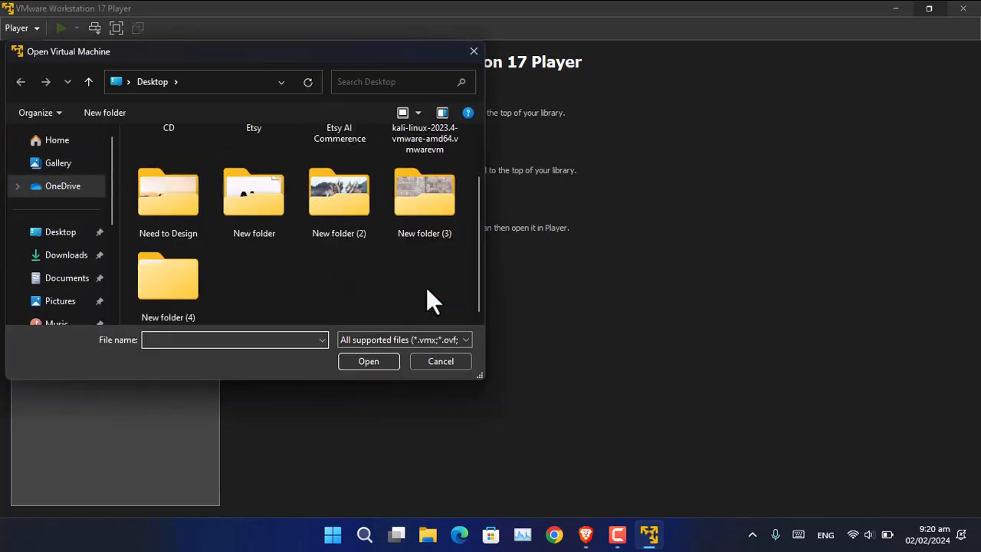
double_click(193, 284)
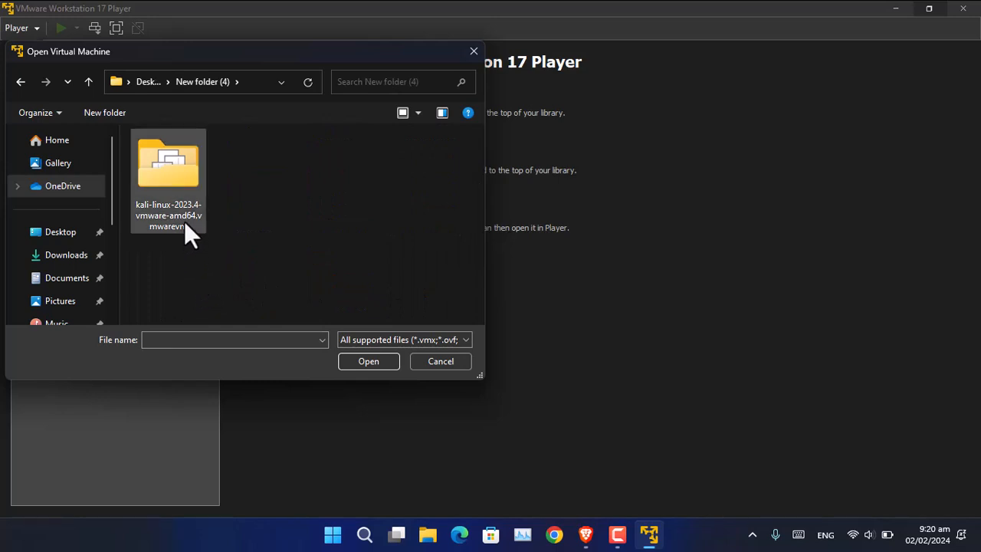
double_click(177, 180)
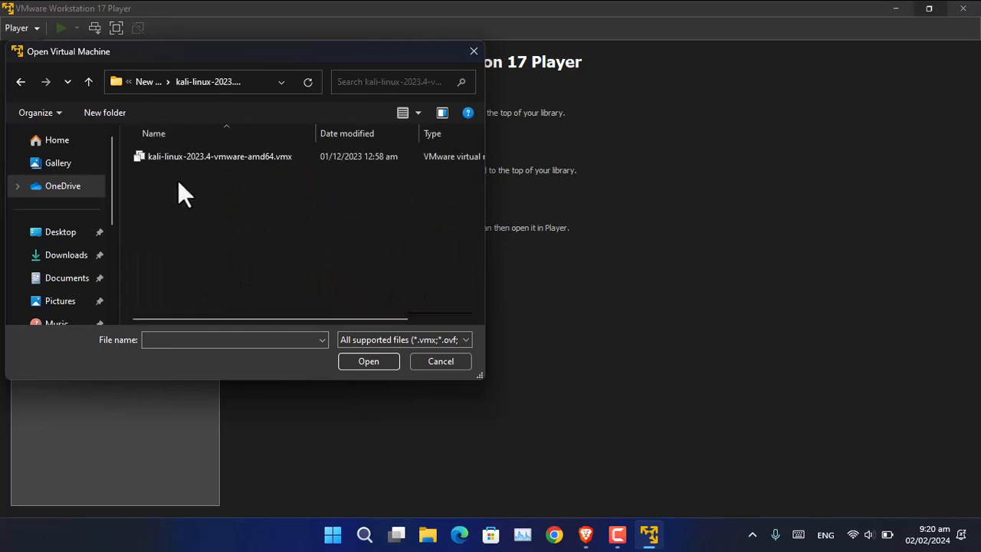
double_click(270, 159)
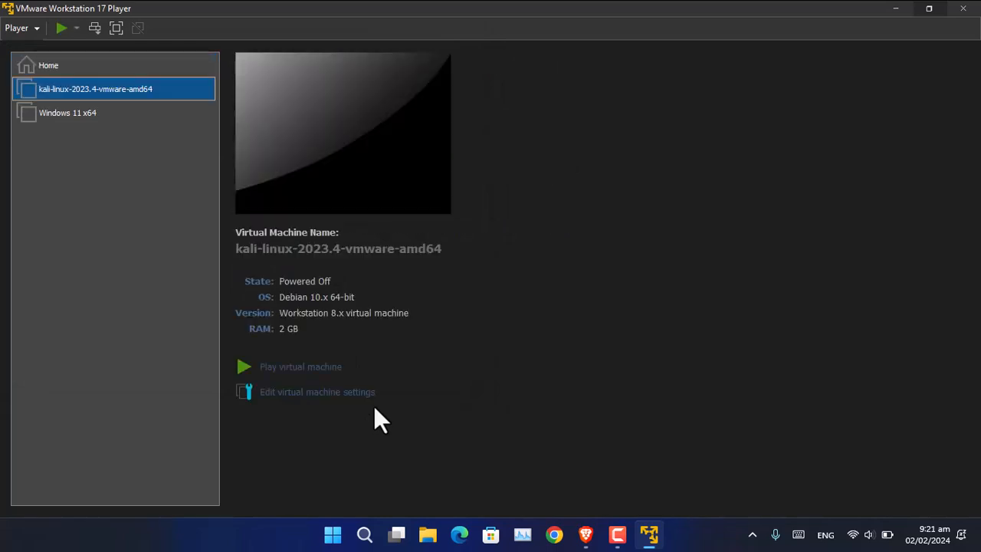
Review the Kali virtual machine's memory, processor, hard disk expansion and network adapter settings, and close them without changes
key("Tab")
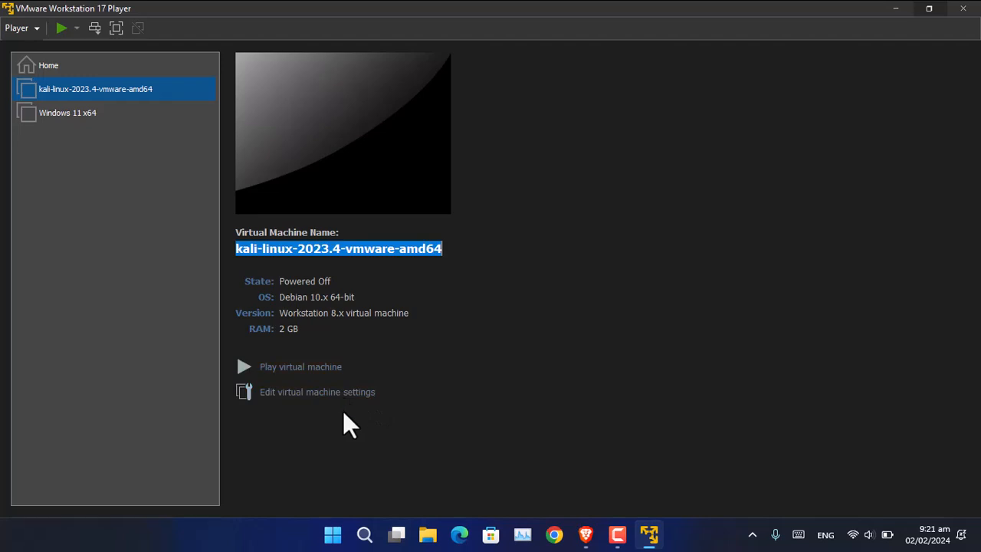
key("ctrl+d")
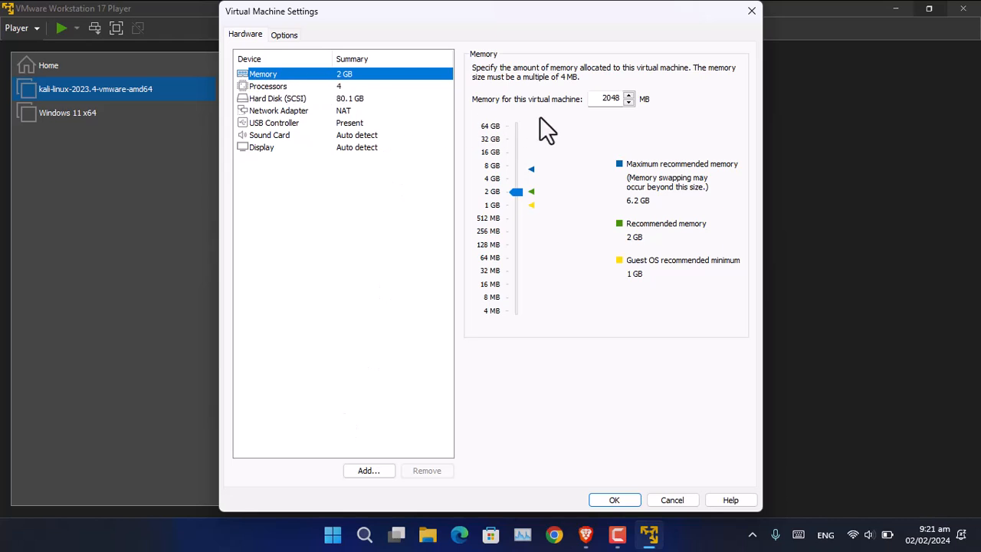
left_click(318, 88)
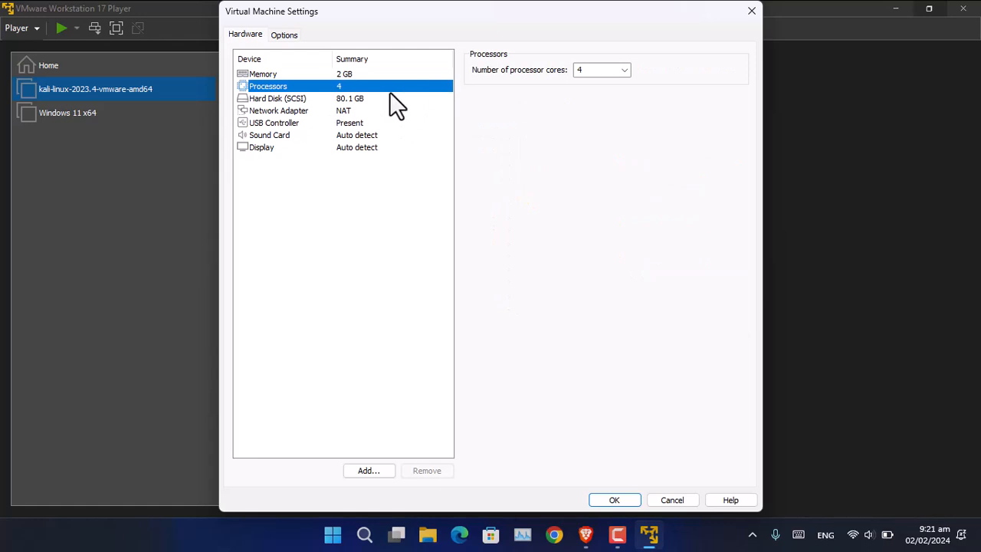
left_click(331, 98)
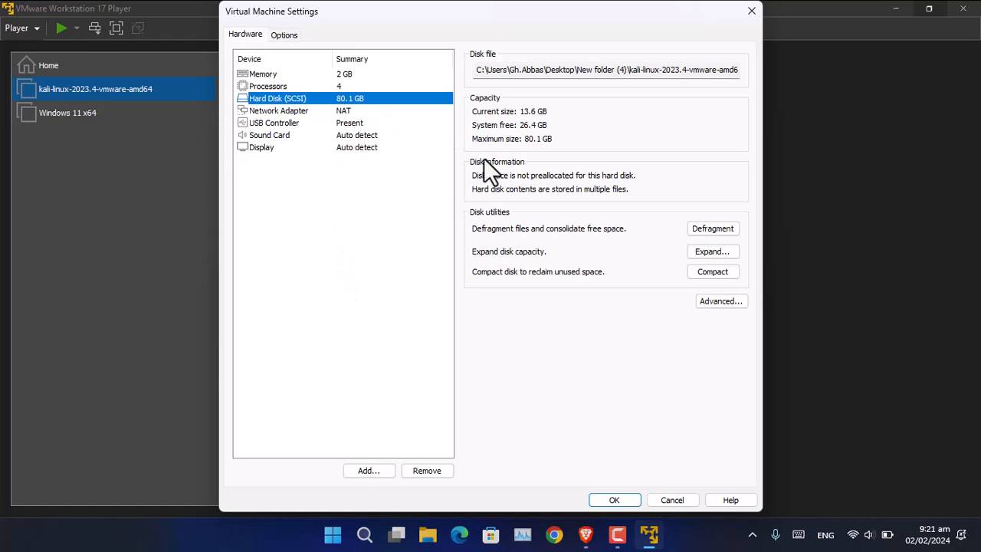
left_click(712, 253)
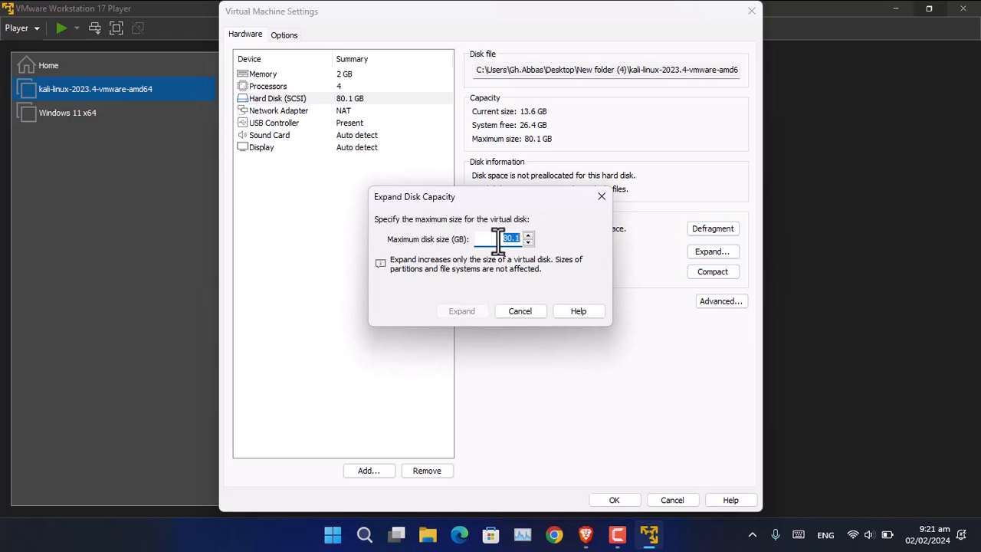
left_click(520, 312)
left_click(368, 122)
left_click(359, 110)
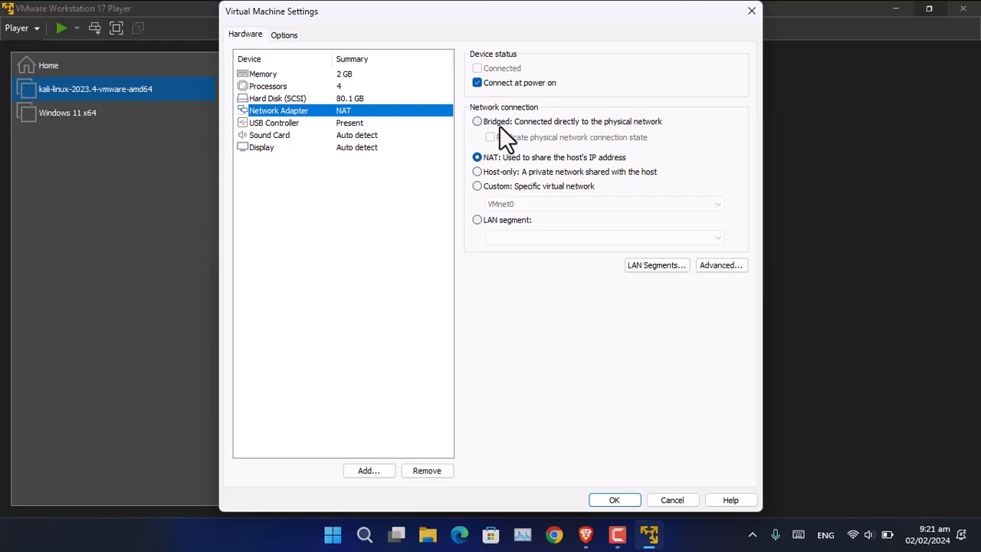
left_click(675, 499)
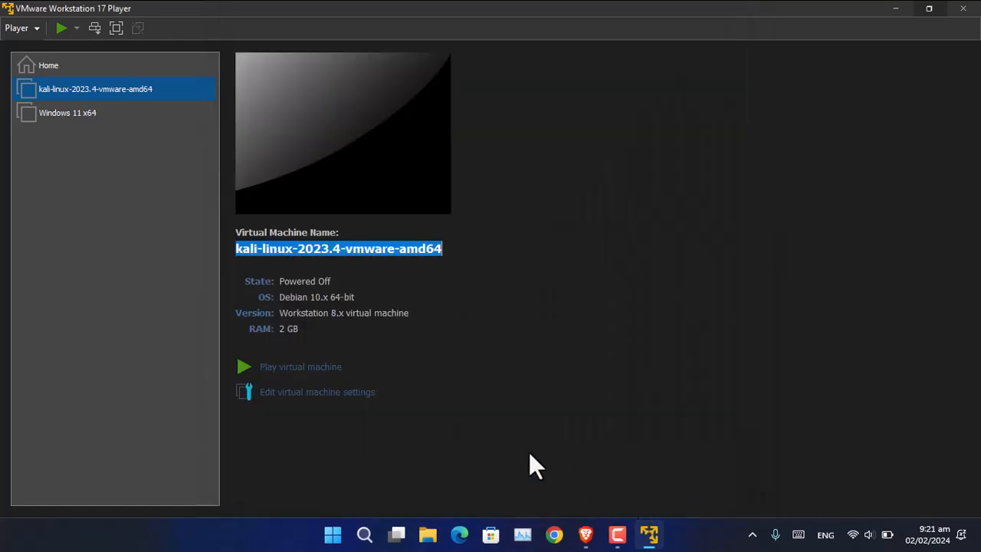
Power on the Kali virtual machine and switch it to full screen while it boots
left_click(307, 371)
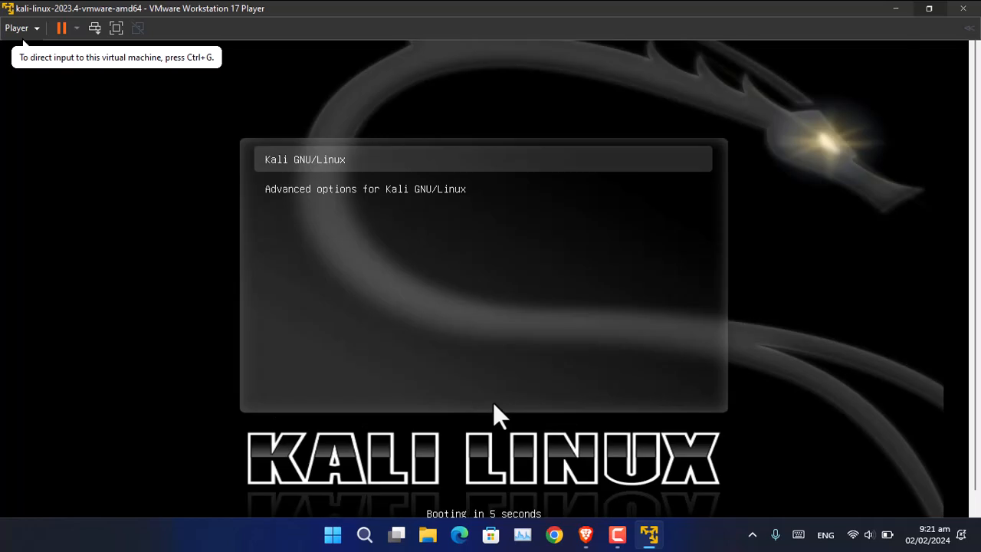
left_click(491, 326)
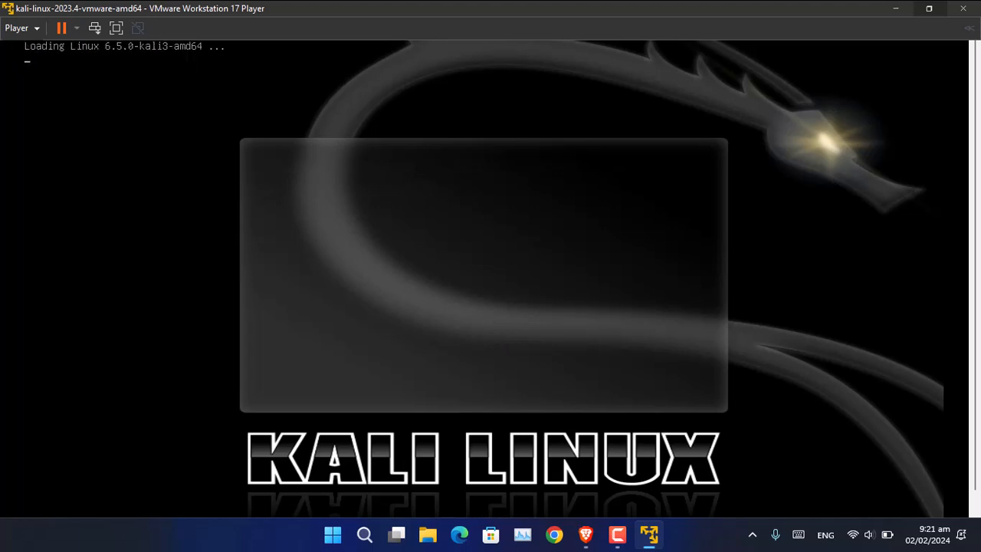
left_click(116, 27)
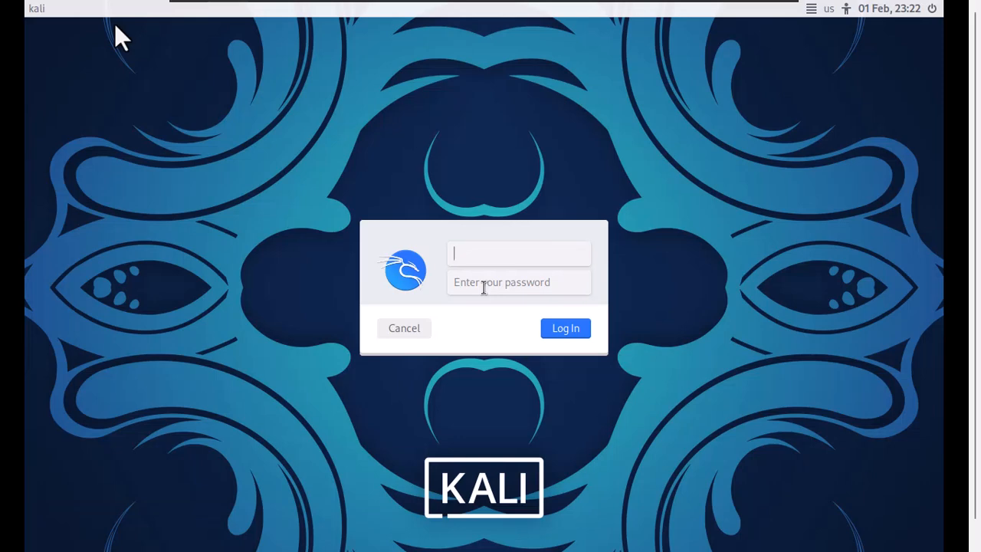
Log in to Kali Linux as user kali, entering the account password
type("kali")
key("Return")
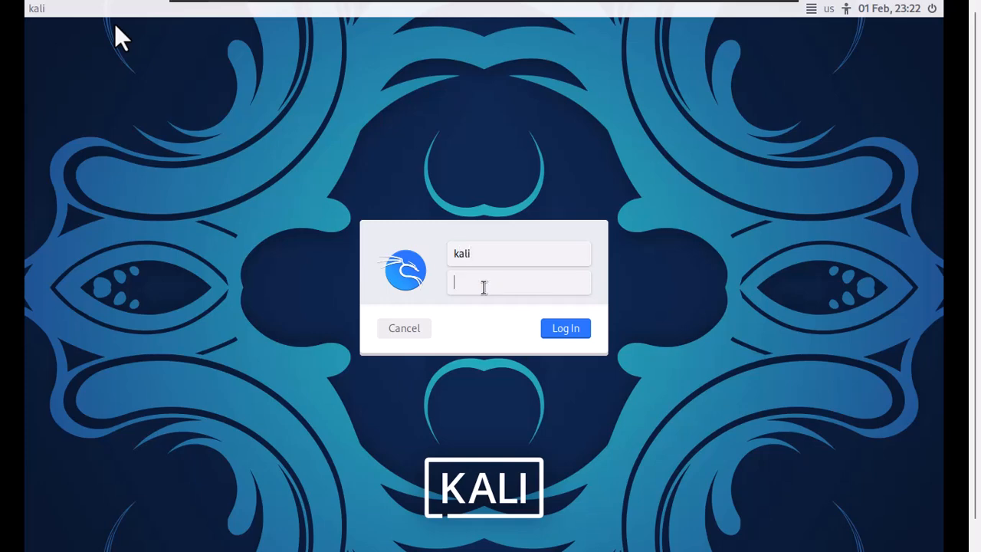
type("kali")
left_click(571, 334)
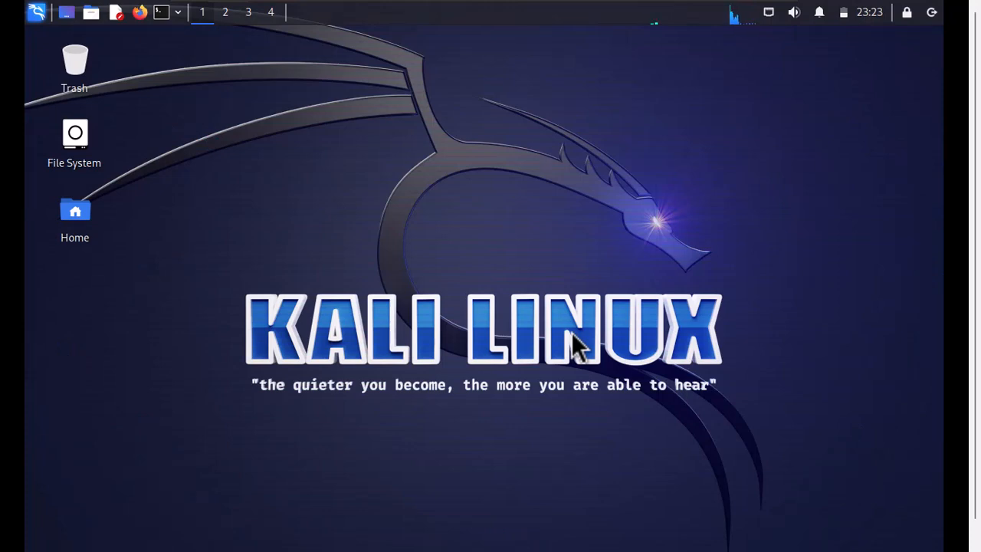
Look through Kali's applications menu at the Vulnerability Analysis tools and close the menu
left_click(36, 13)
left_click(110, 198)
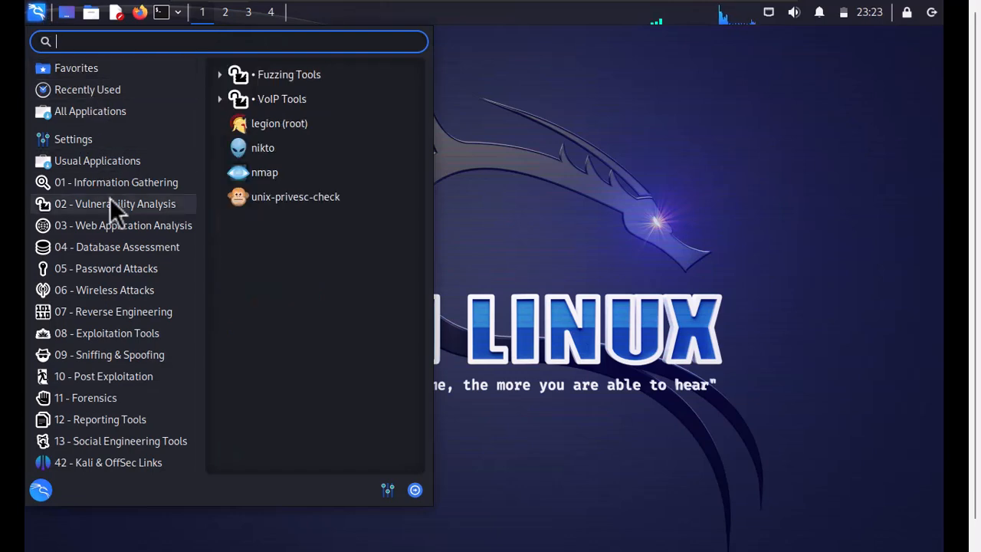
left_click(515, 284)
Open a terminal in Kali and switch to the root user with sudo su, entering the sudo password
left_click(162, 12)
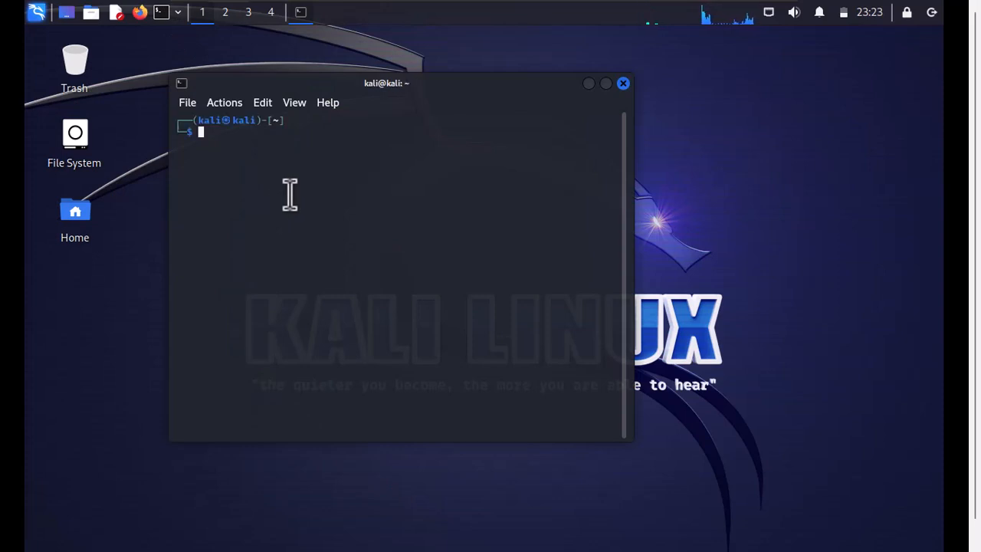
type("sudo su")
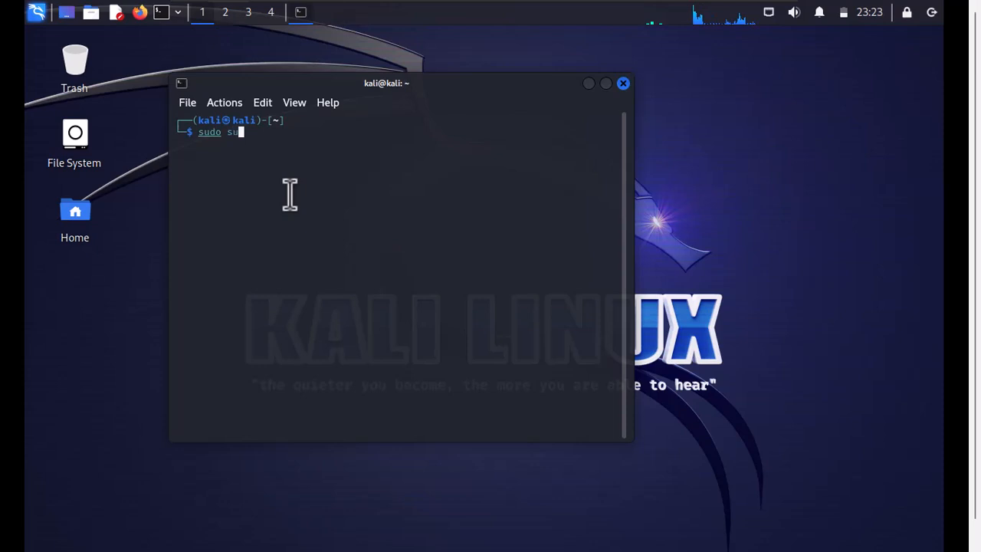
key("Return")
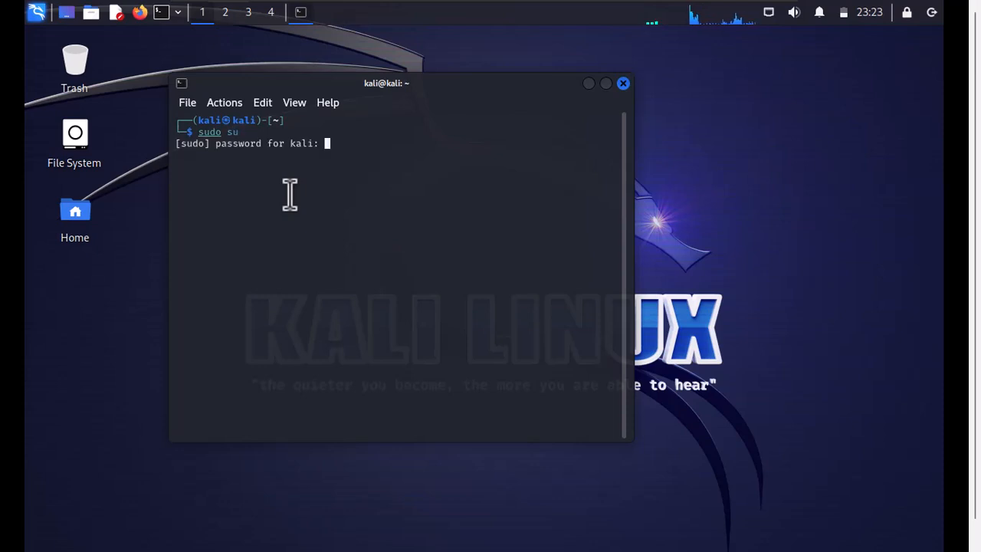
key("Return")
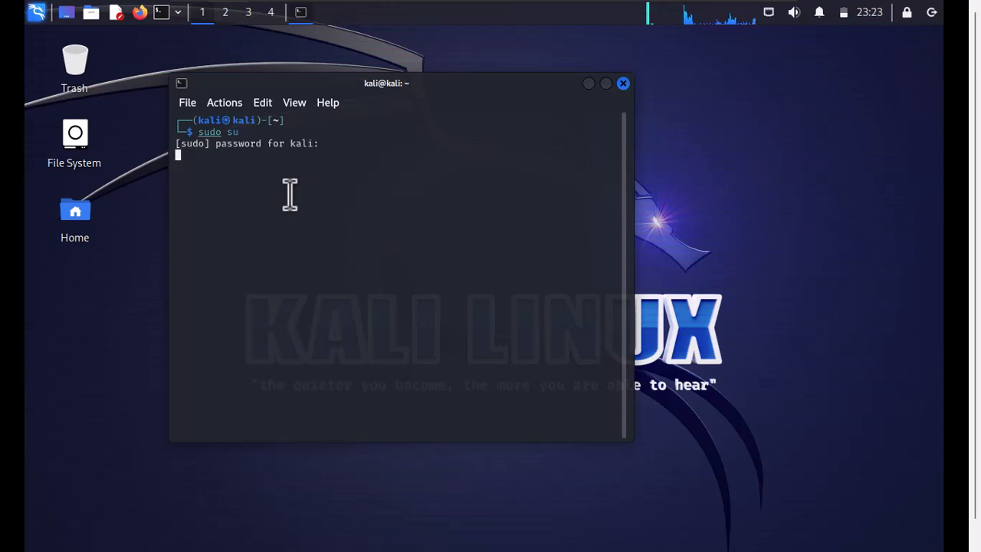
Run sudo apt update in the root terminal to refresh the package lists
type("sudo")
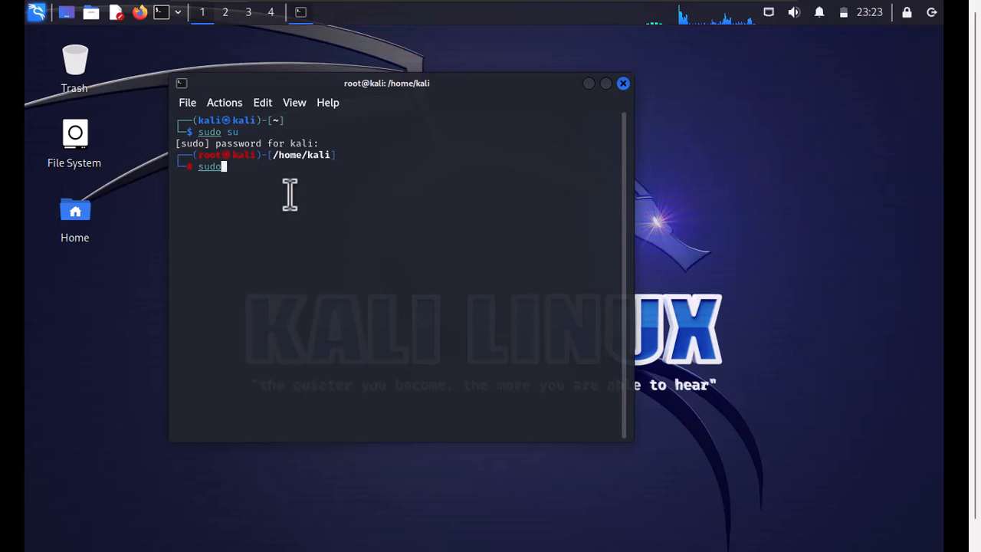
type(" apt ")
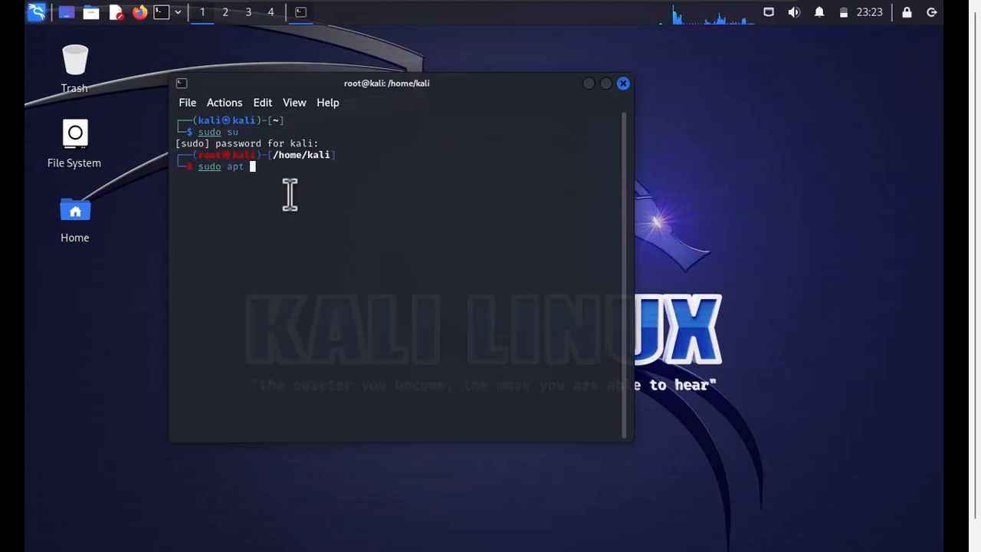
type("update")
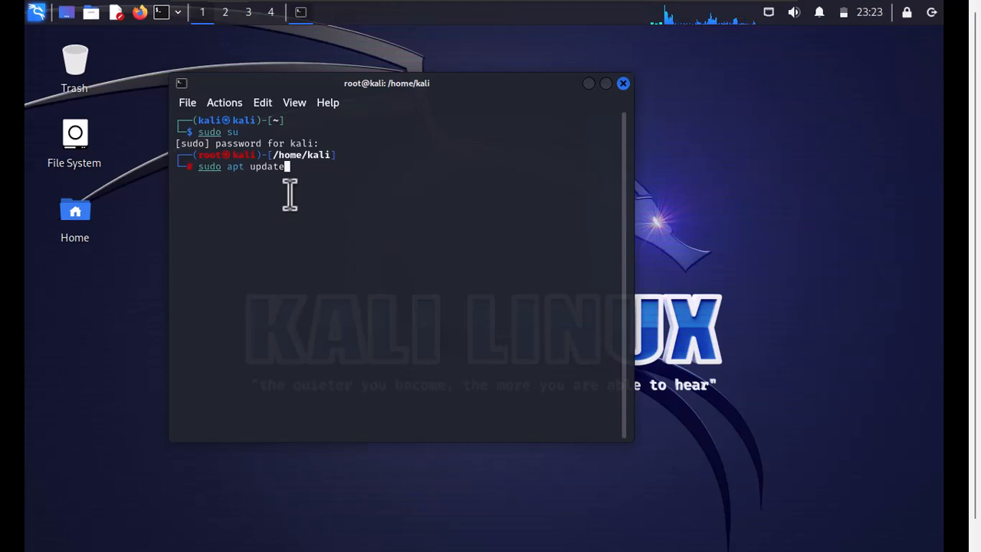
key("Return")
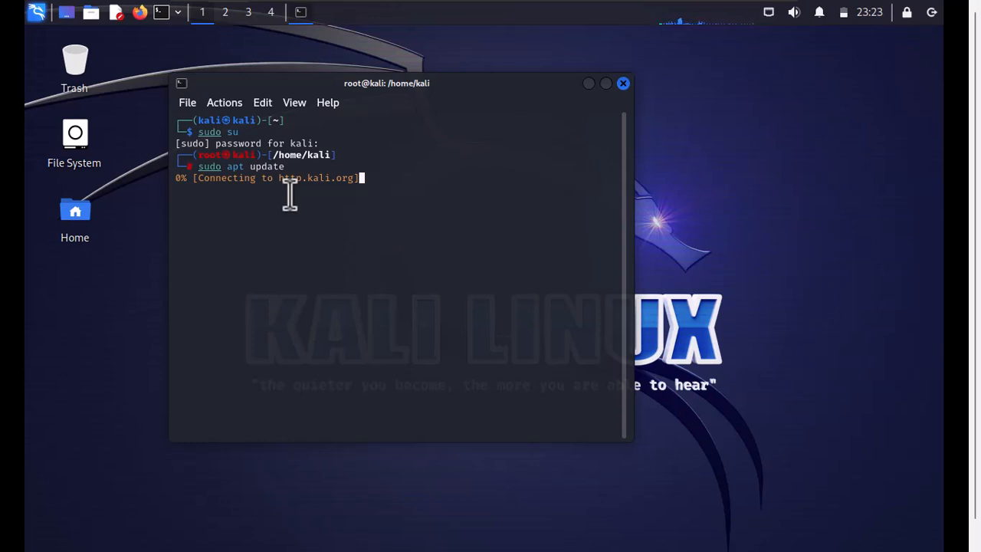
Take the virtual machine out of full screen and show the Windows Desktop folder in File Explorer over it
mouse_move(395, 0)
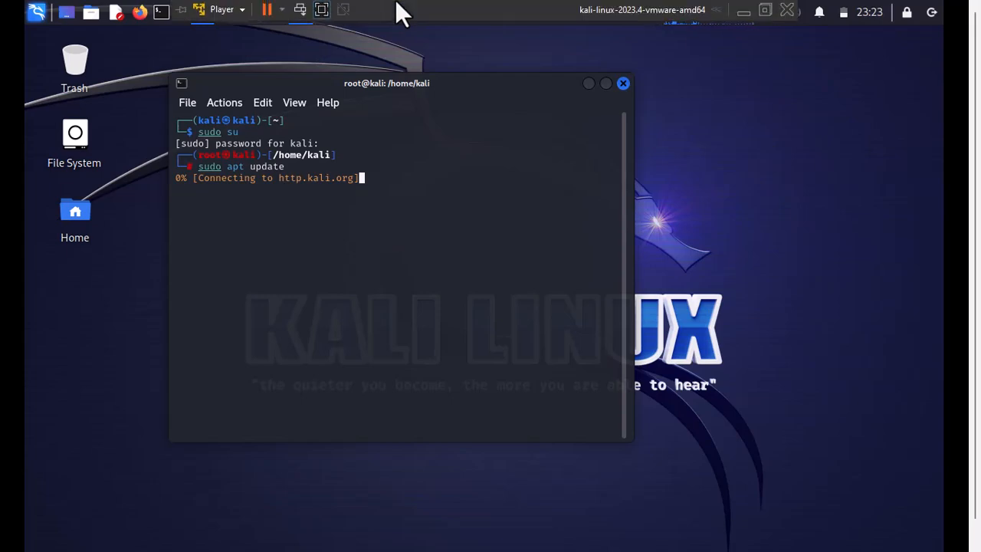
left_click(322, 11)
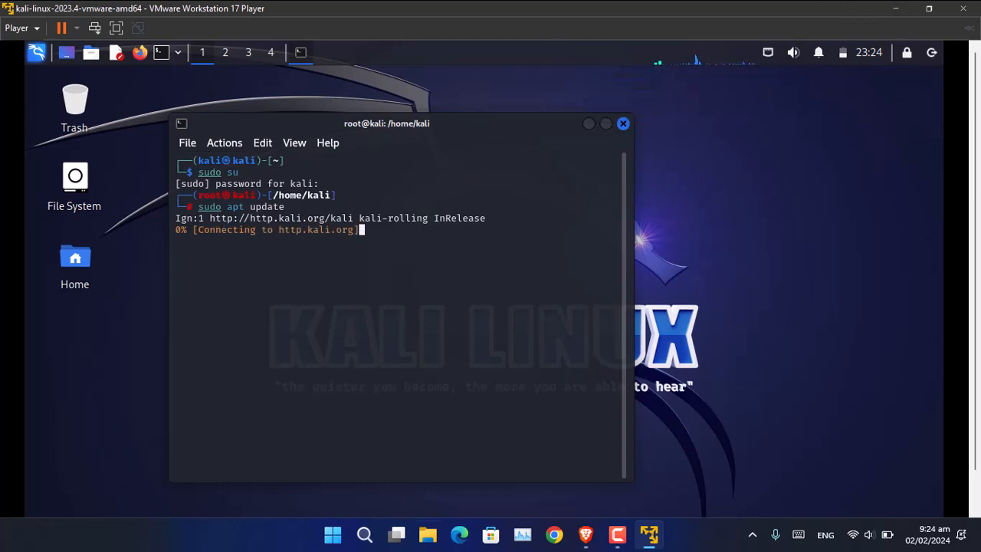
left_click(434, 536)
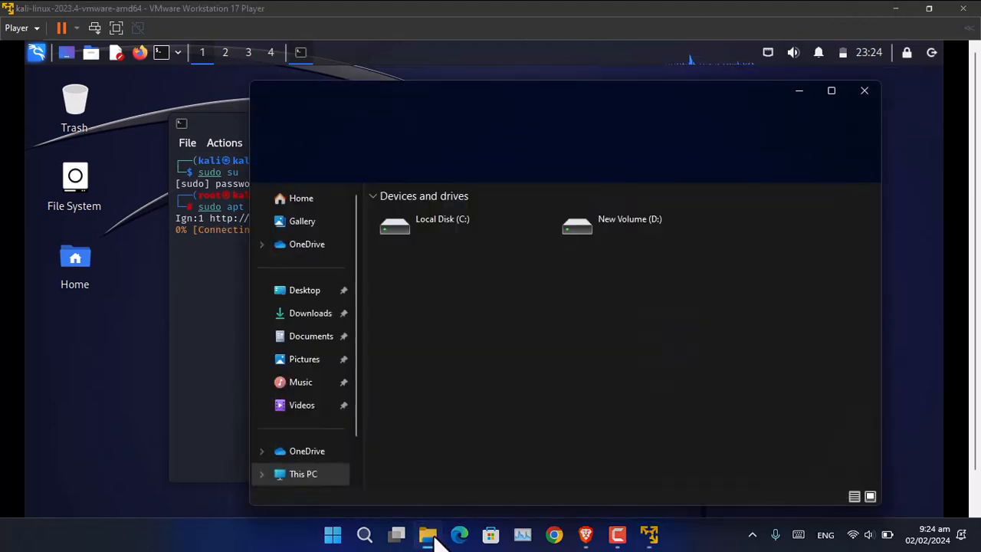
left_click(917, 221)
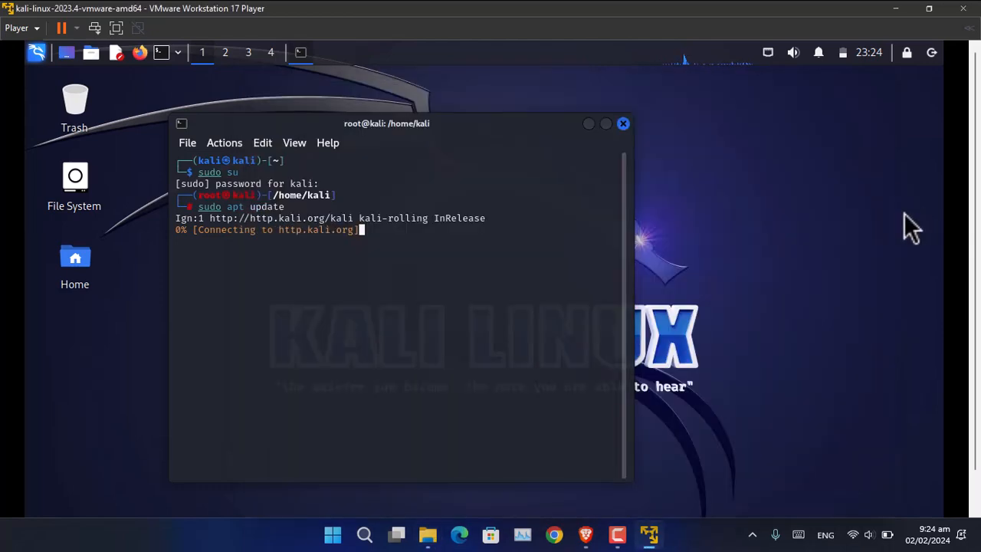
left_click(431, 538)
left_click(303, 293)
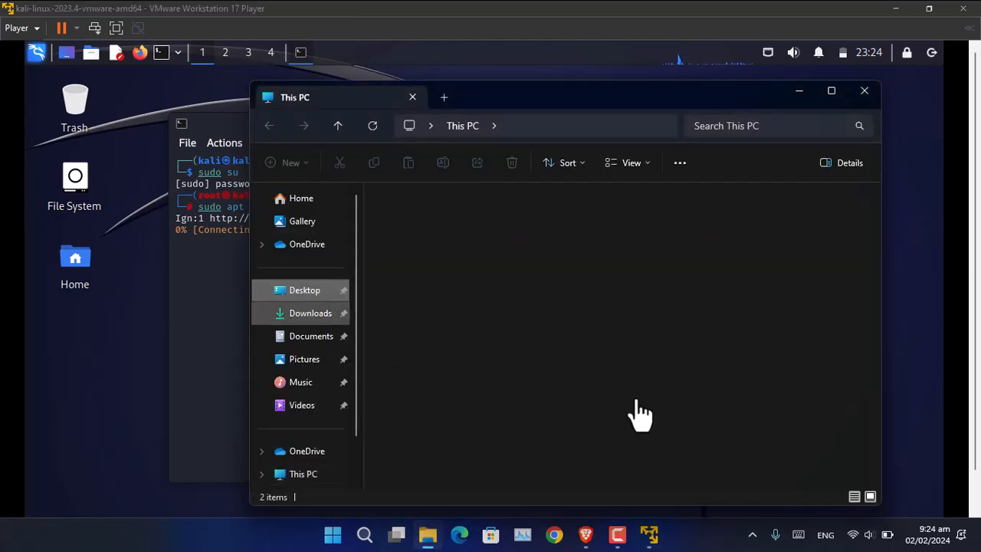
Copy "final Edition of story.docx" from the Windows Desktop folder onto the Kali desktop, minimize File Explorer and select the copied file
scroll(631, 405, "down", 2)
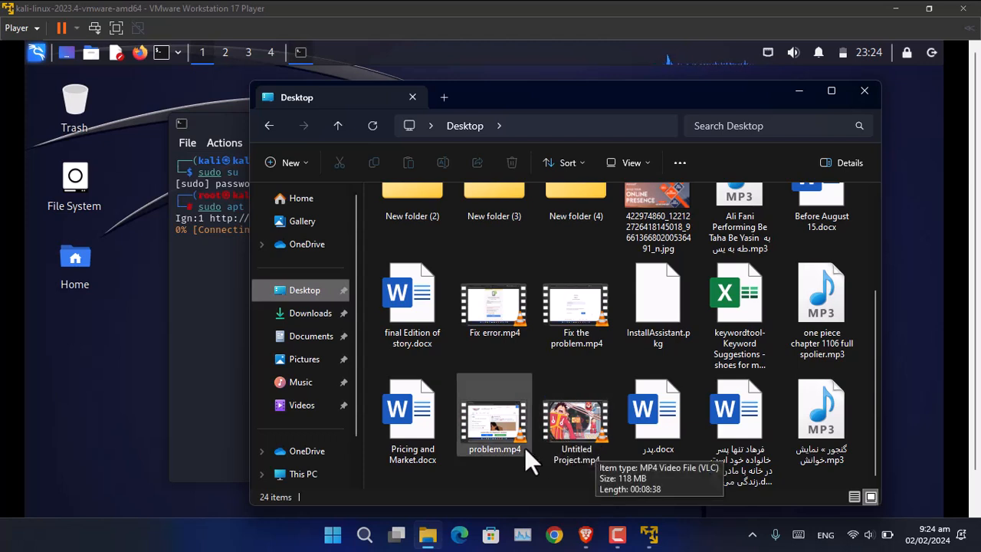
left_click(429, 303)
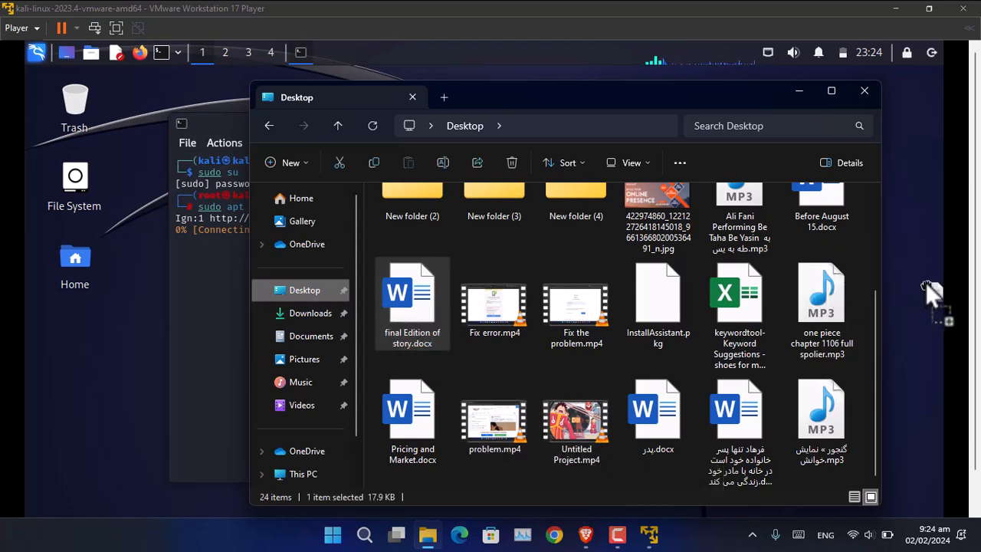
left_click_drag(925, 220, 927, 223)
left_click(798, 90)
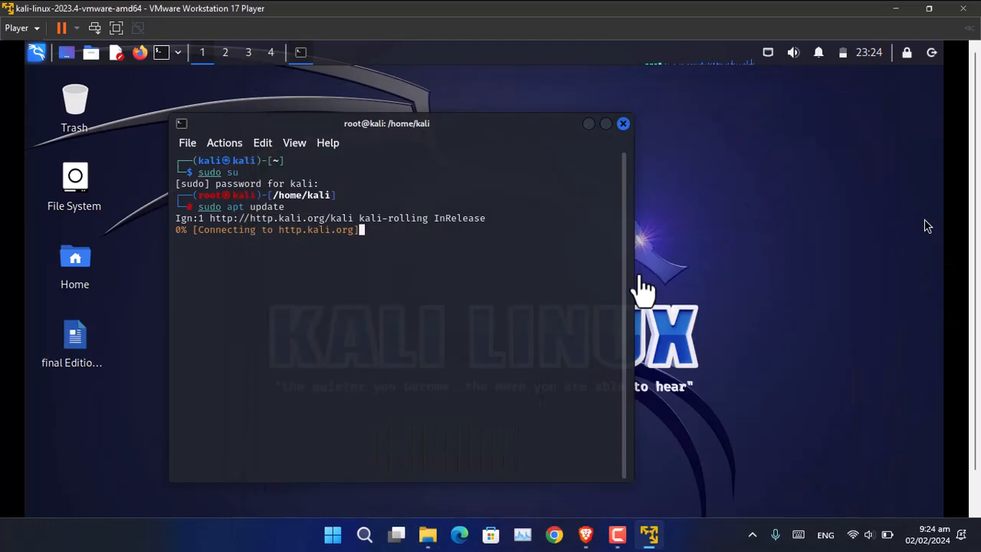
left_click(75, 345)
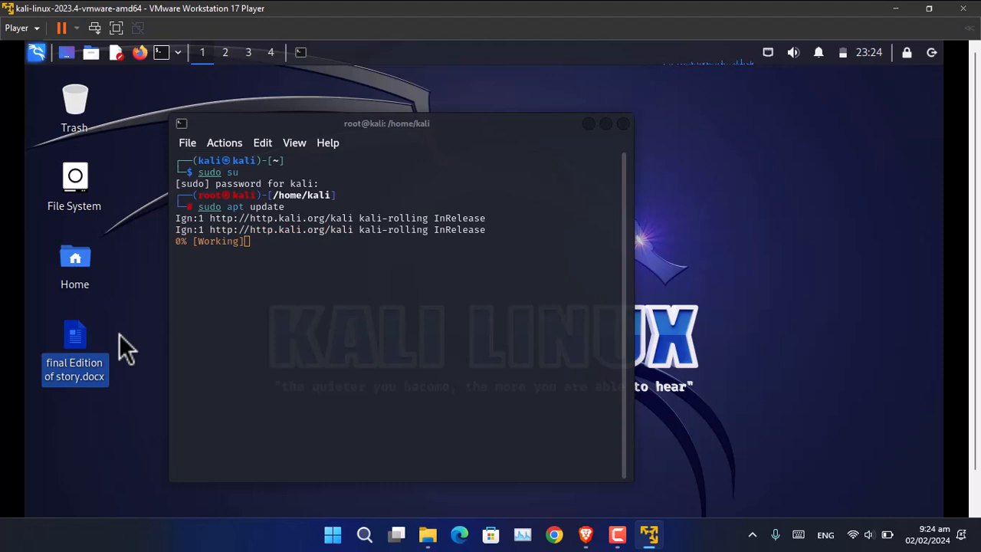